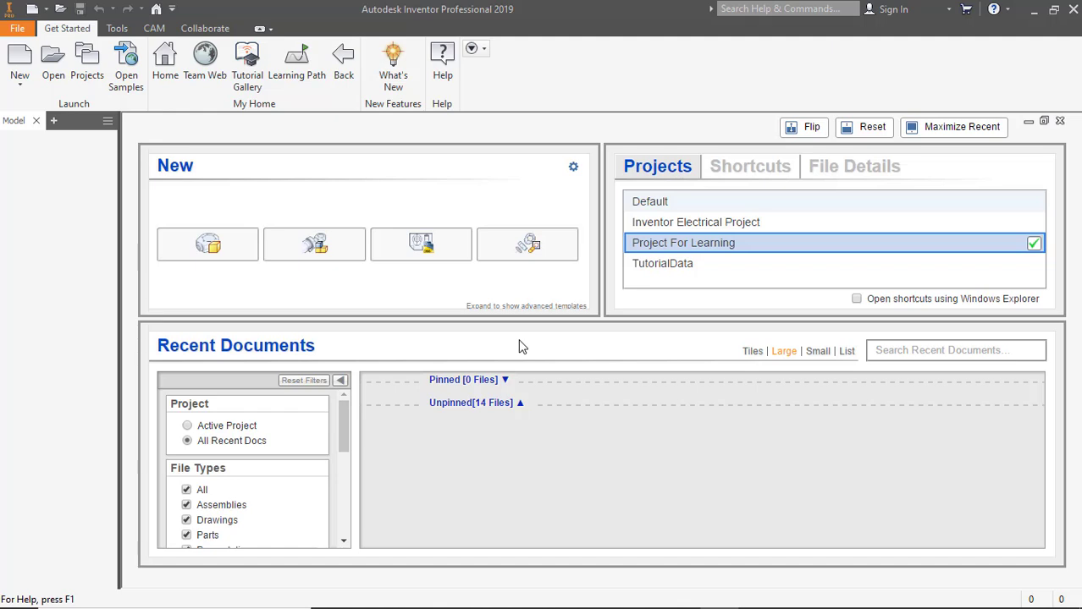
# Create a new drawing and place a 1:1 hidden-line base view of Flange.ipt.
pyautogui.click(421, 259)
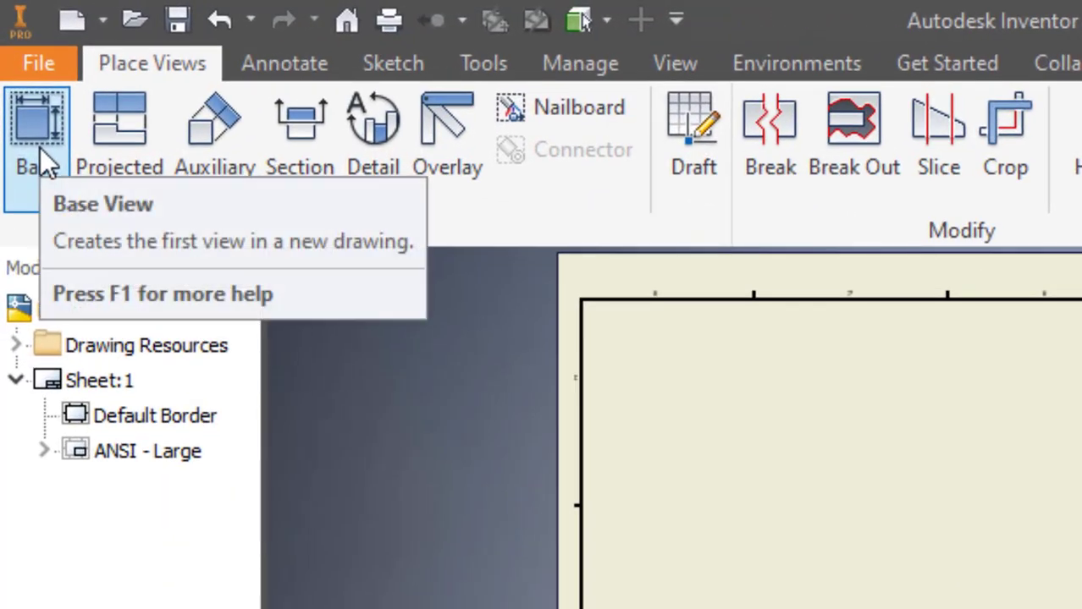
pyautogui.click(40, 147)
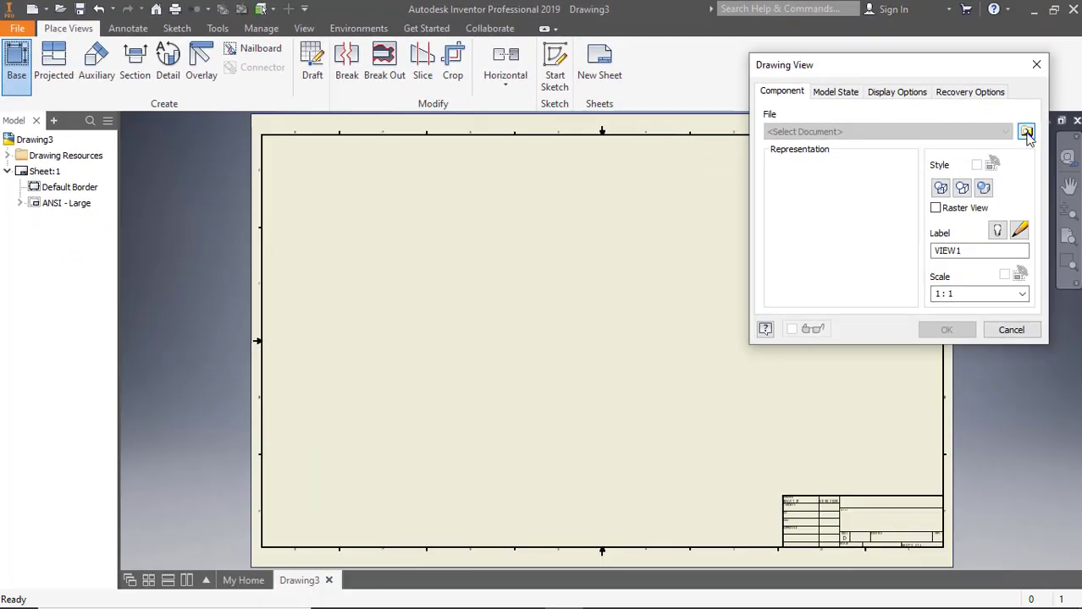
pyautogui.click(1026, 134)
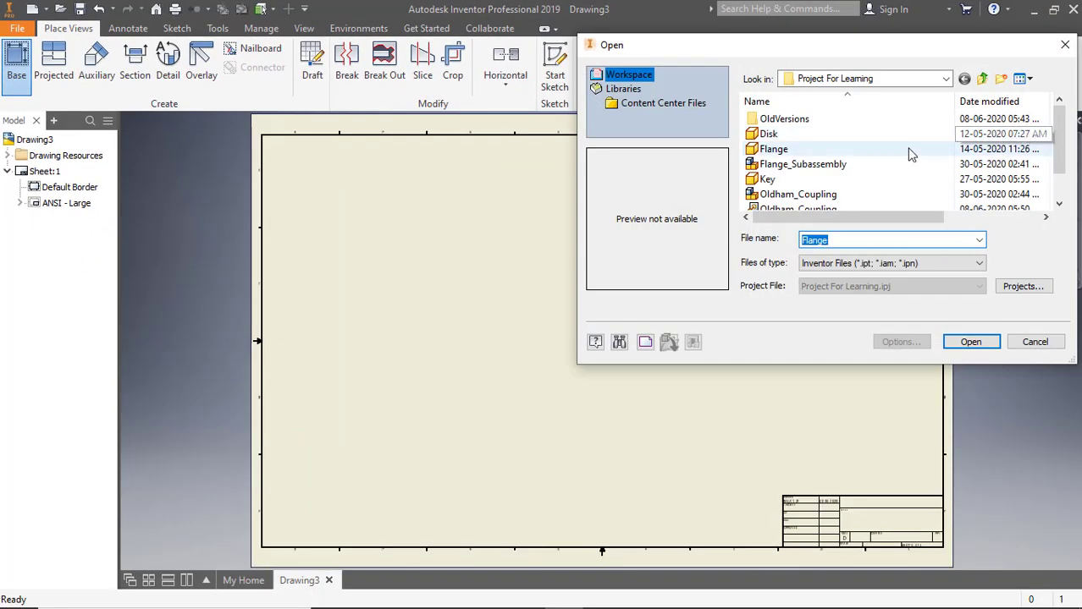
pyautogui.click(909, 151)
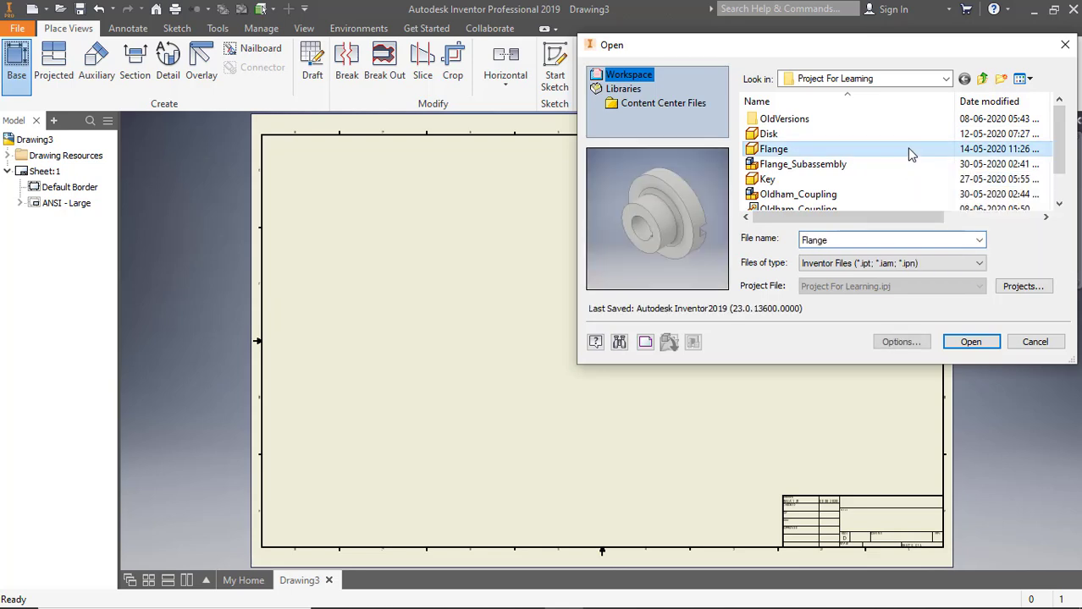
pyautogui.click(969, 340)
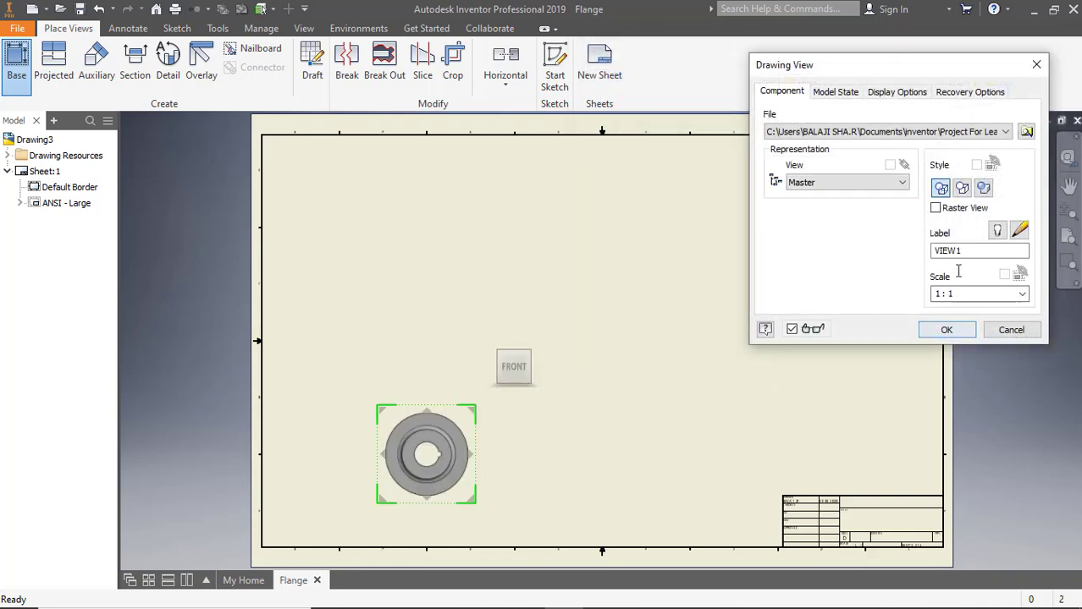
pyautogui.click(941, 191)
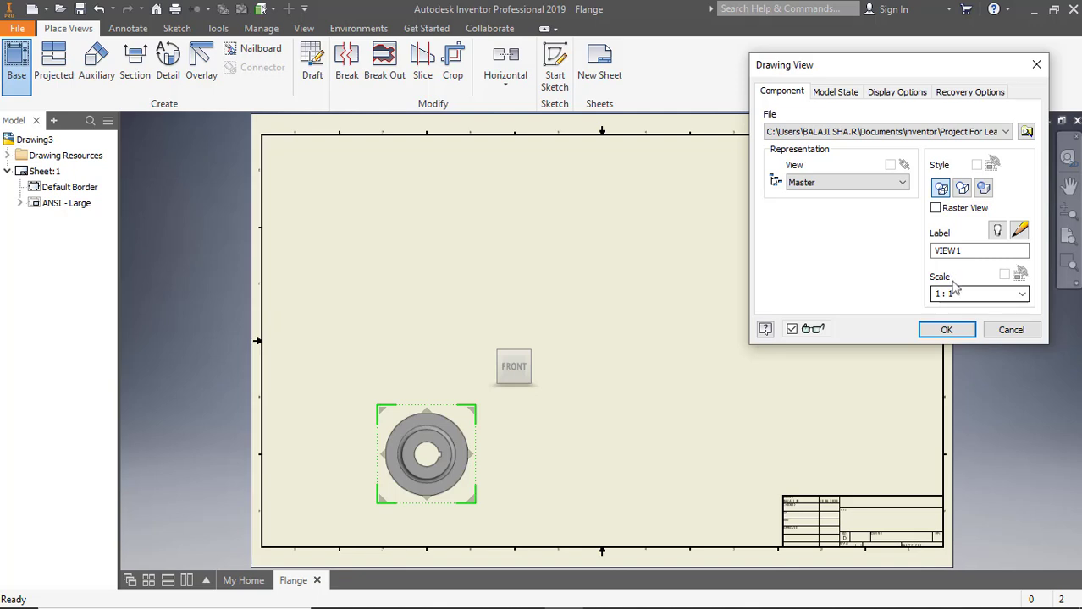
pyautogui.click(946, 330)
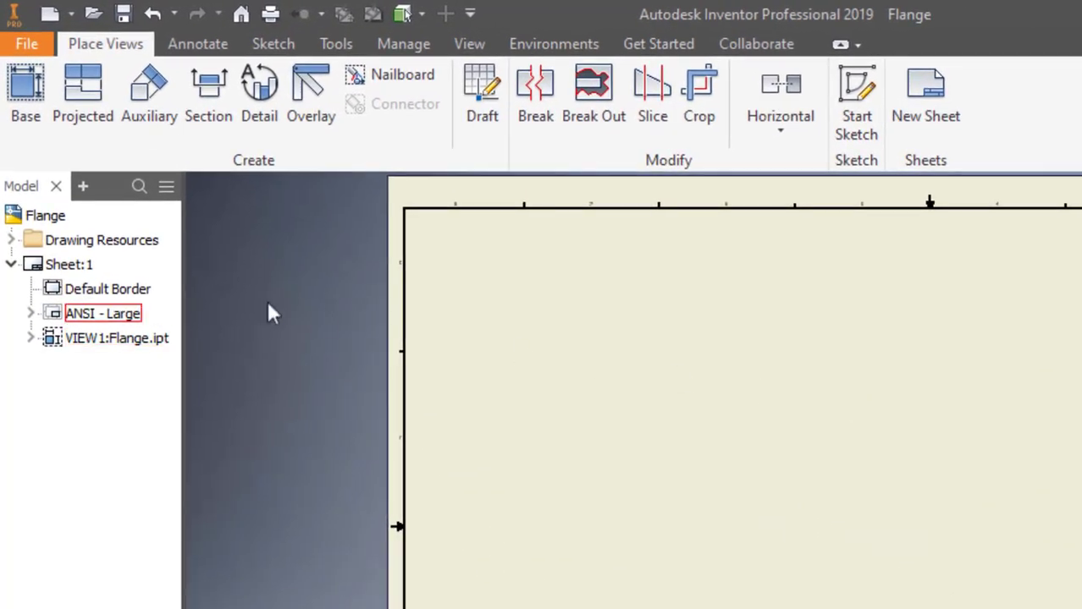
# Set Sheet:1 to size B (11 × 17) and move the base view toward the upper left.
pyautogui.rightClick(64, 245)
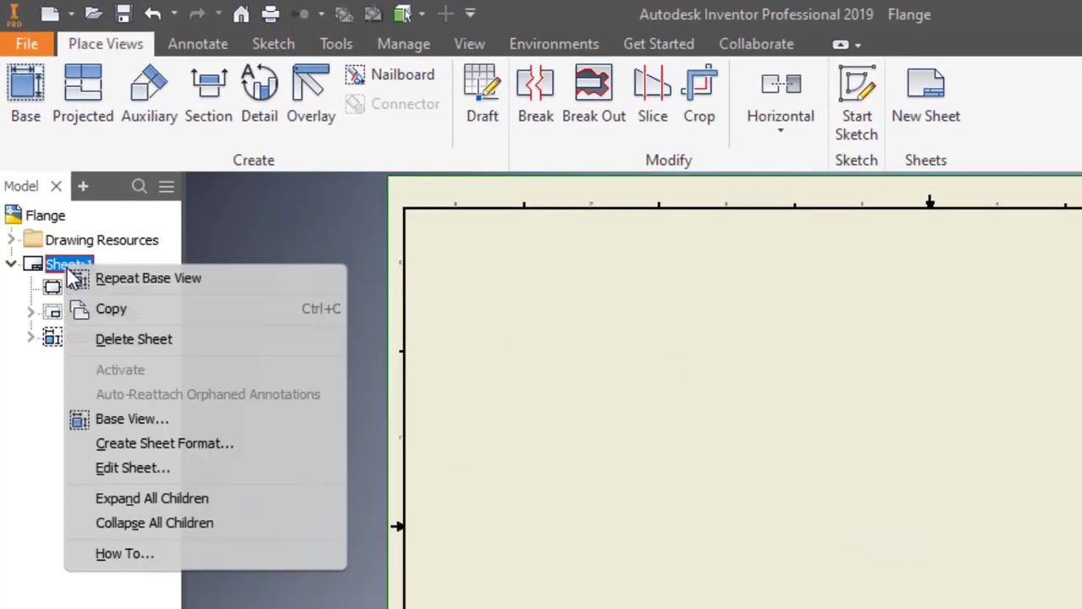
pyautogui.click(159, 467)
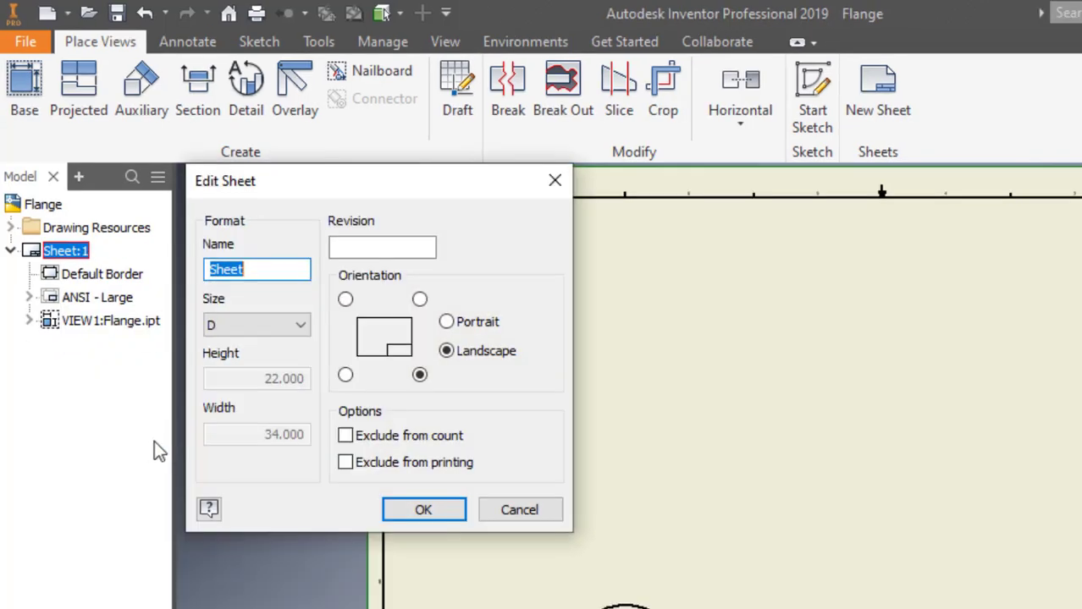
pyautogui.click(279, 330)
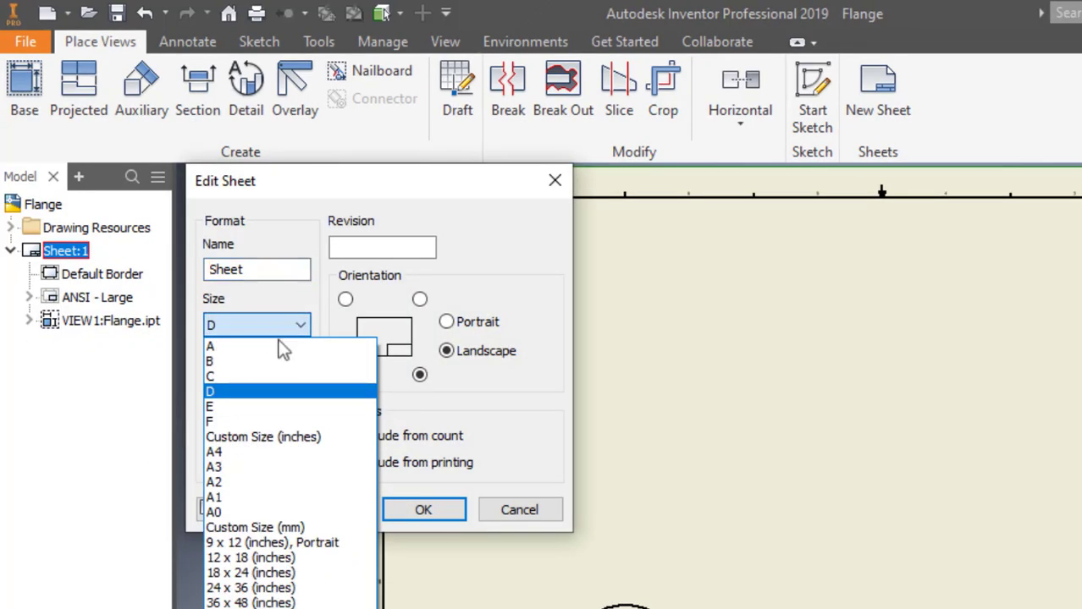
pyautogui.click(273, 361)
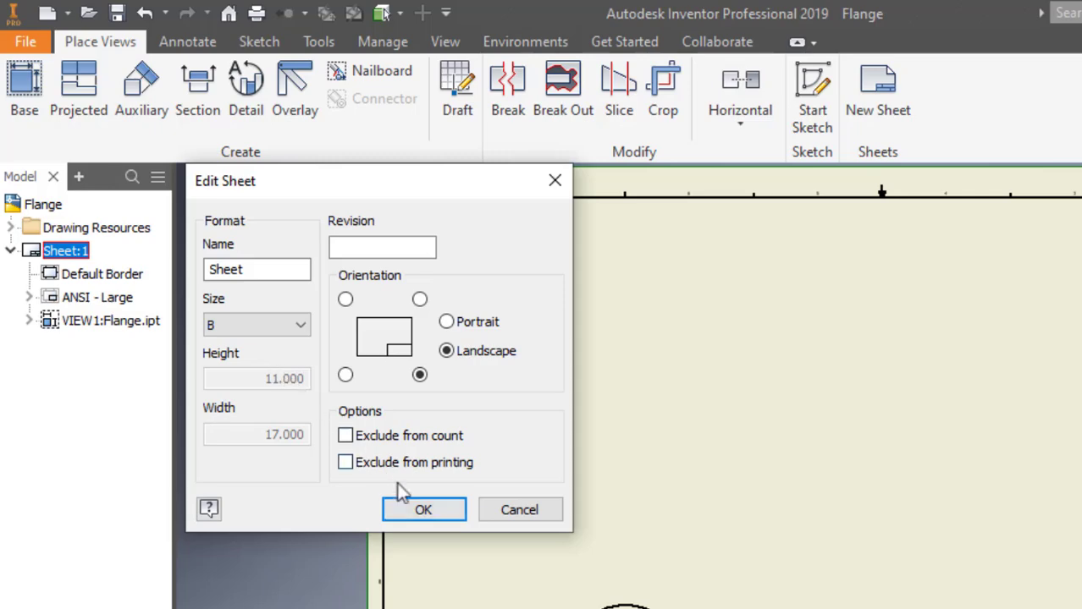
pyautogui.click(419, 510)
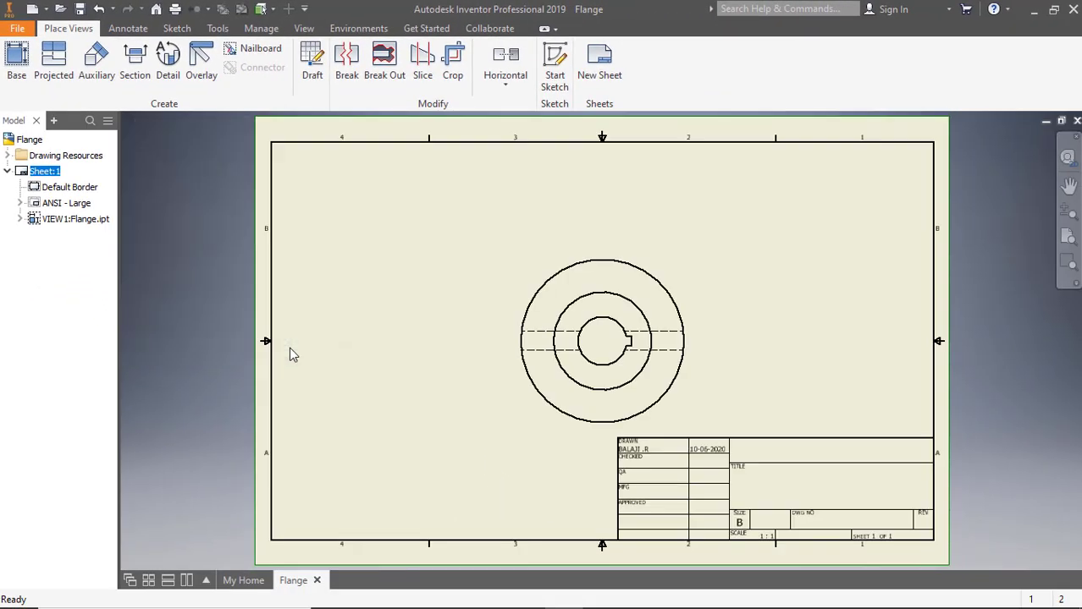
pyautogui.click(528, 279)
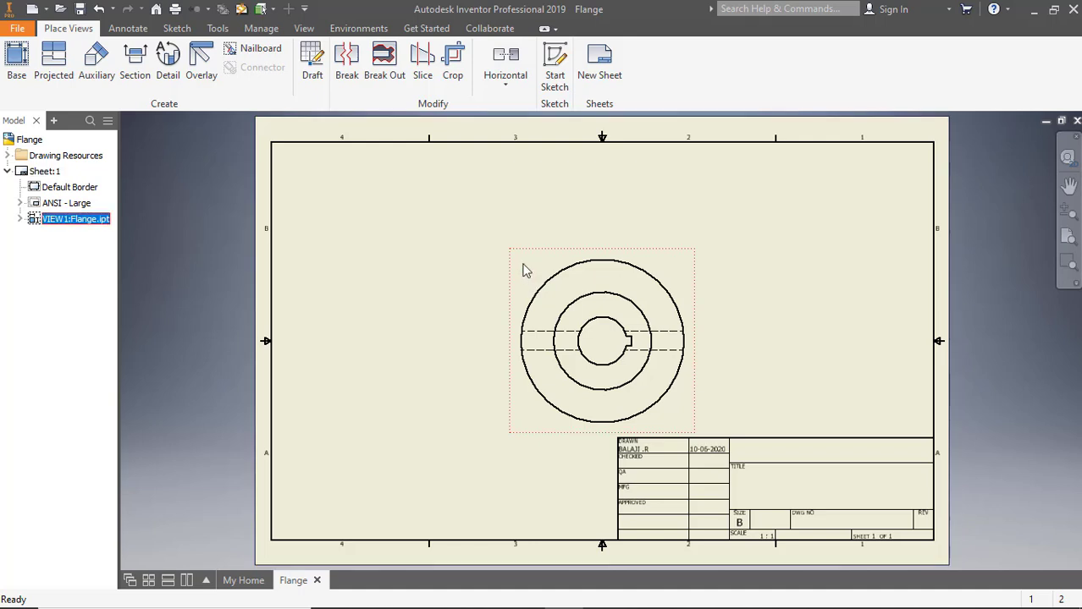
pyautogui.moveTo(515, 257); pyautogui.dragTo(430, 211)
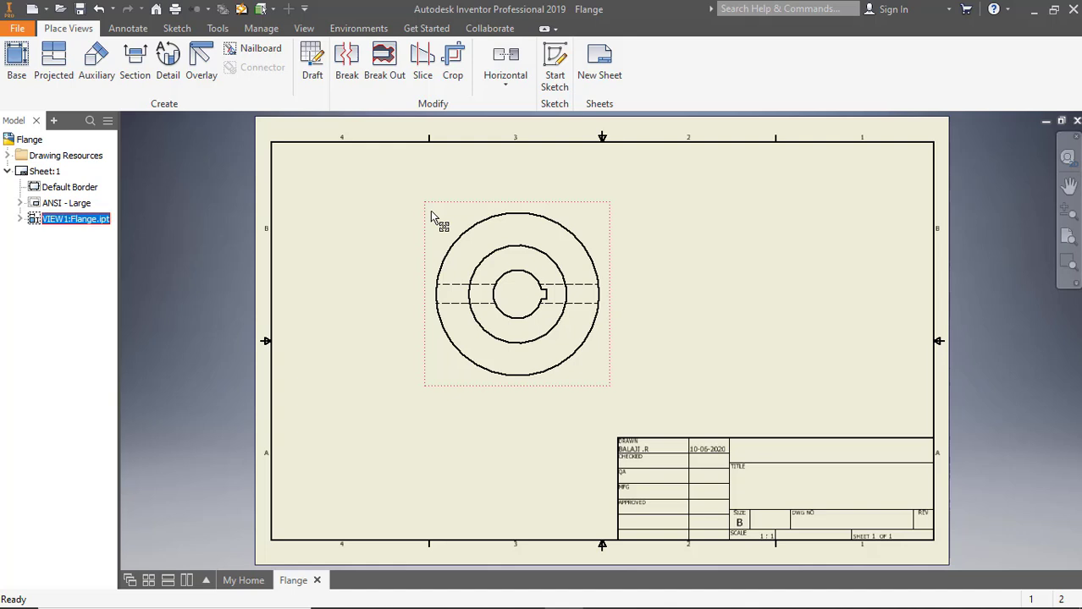
# Cut Section A-A vertically through the base view's centre and place it to the right.
pyautogui.click(146, 70)
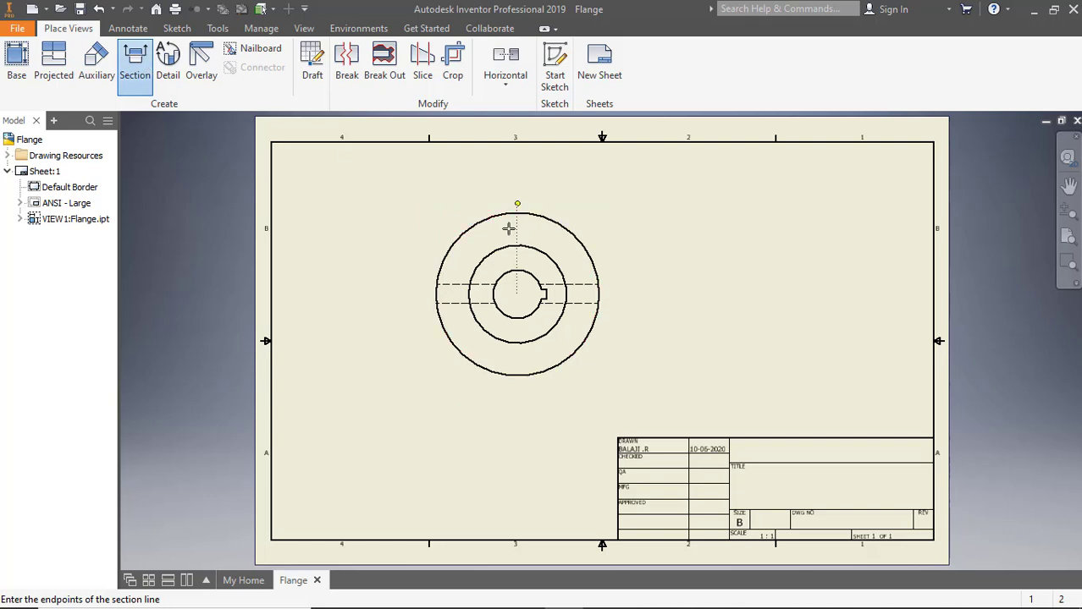
pyautogui.click(517, 196)
pyautogui.click(516, 391)
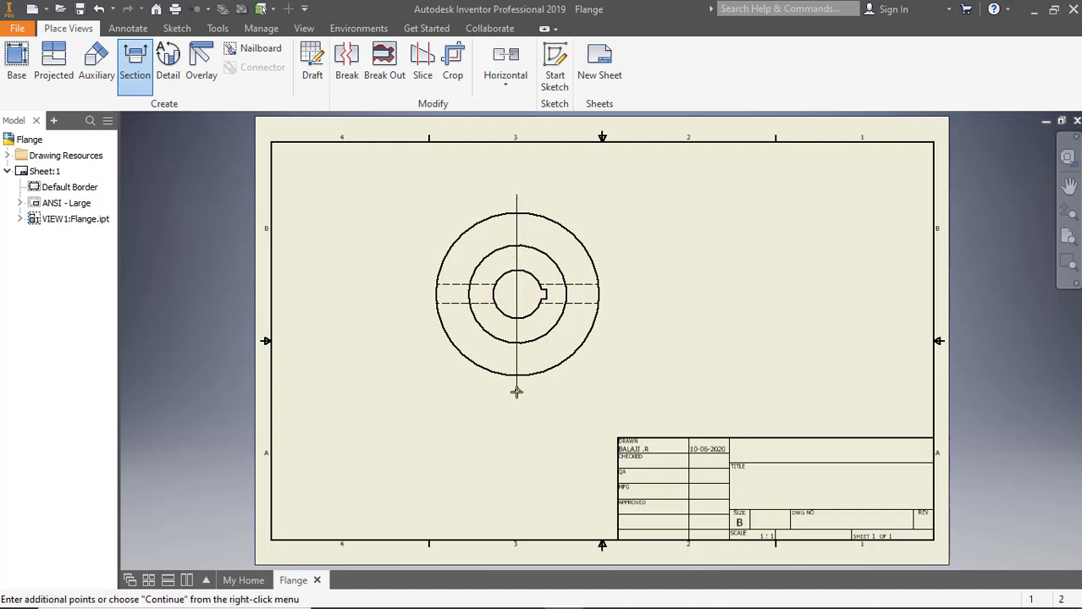
pyautogui.rightClick(572, 398)
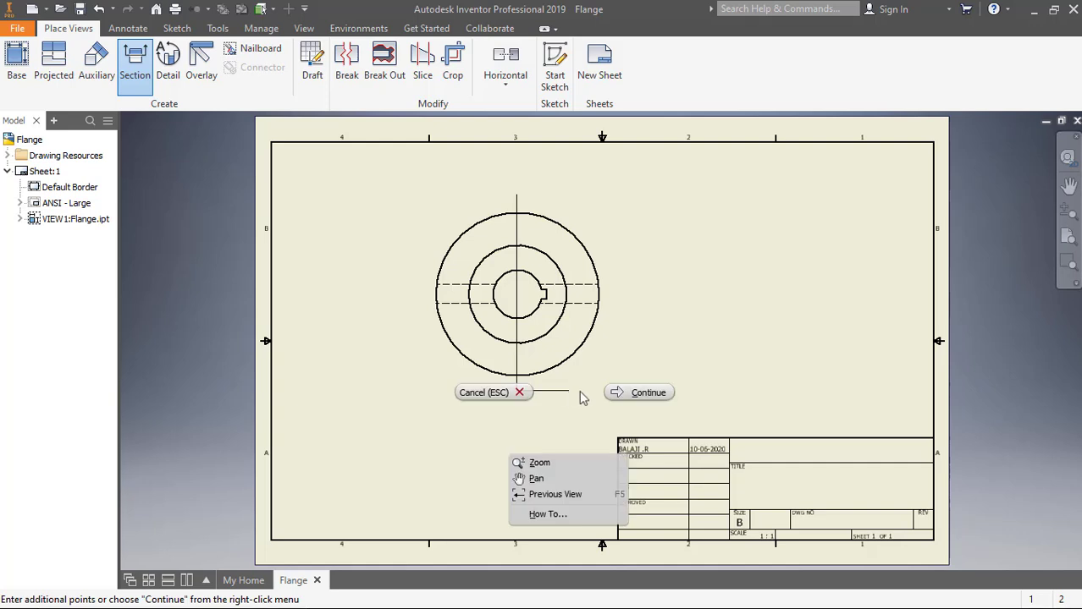
pyautogui.click(635, 389)
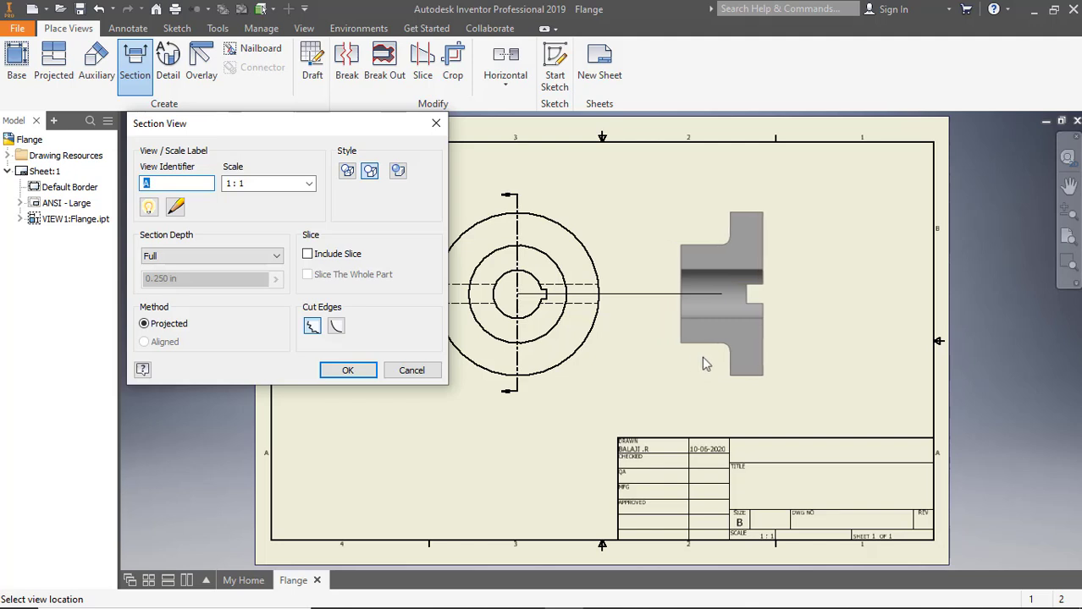
pyautogui.click(692, 357)
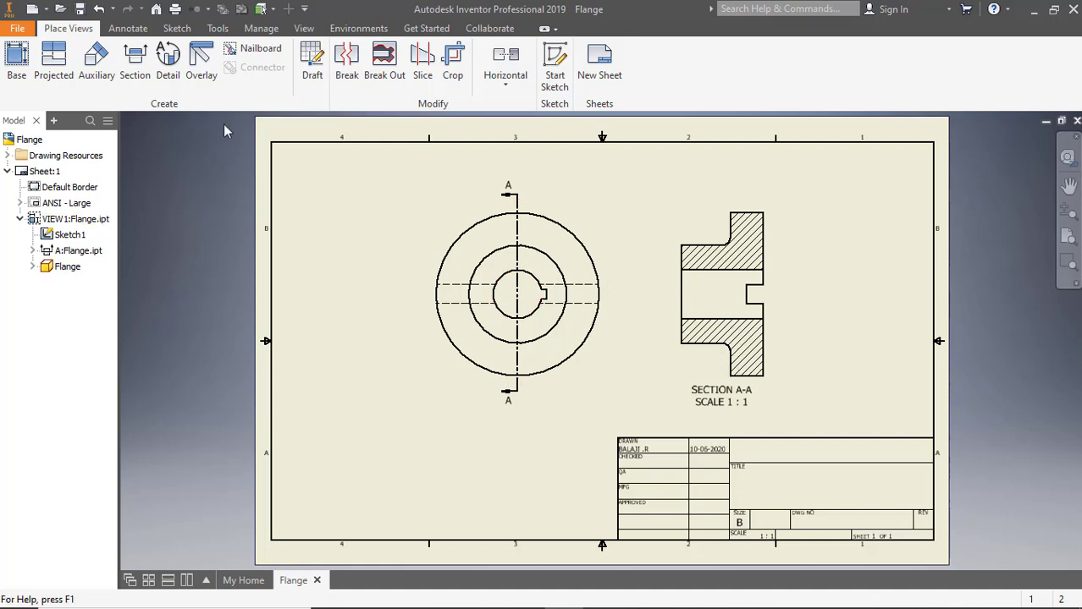
# Create 2:1 Detail B of the keyway with a smooth cutout and full boundary.
pyautogui.click(167, 73)
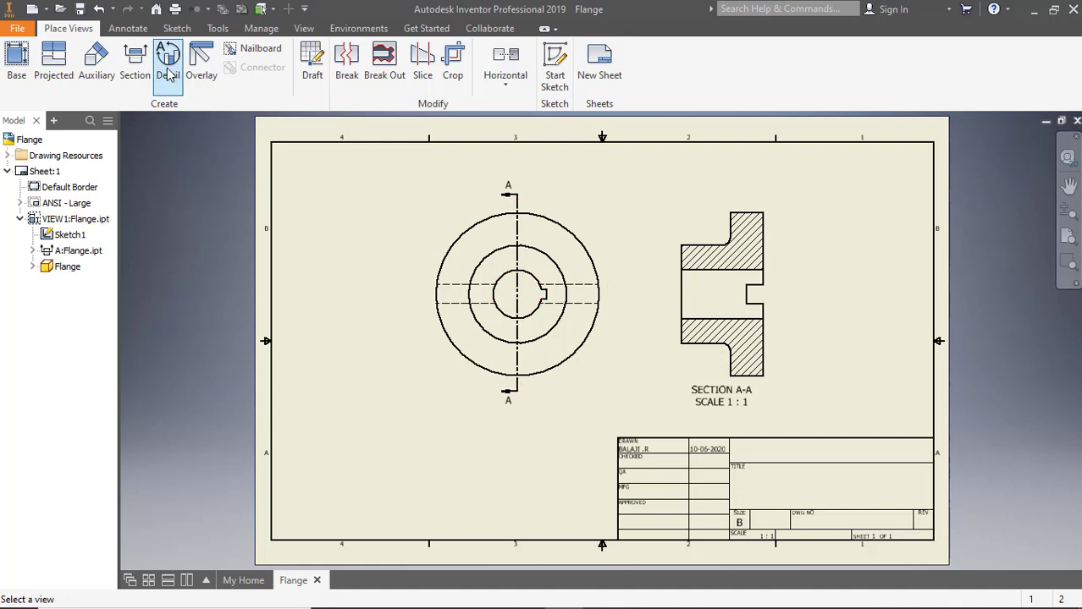
pyautogui.click(546, 290)
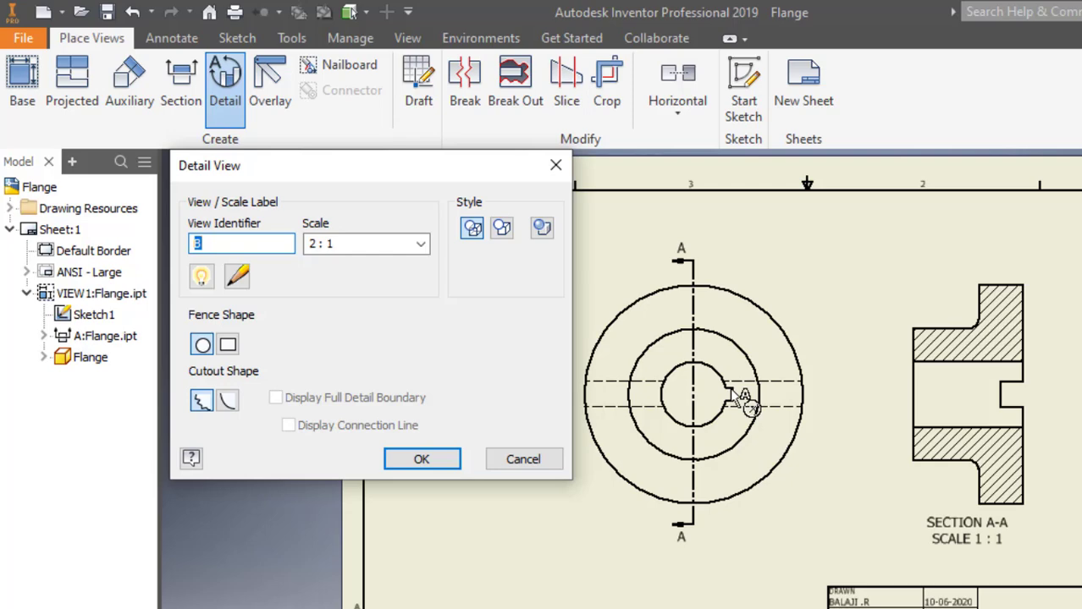
pyautogui.click(472, 228)
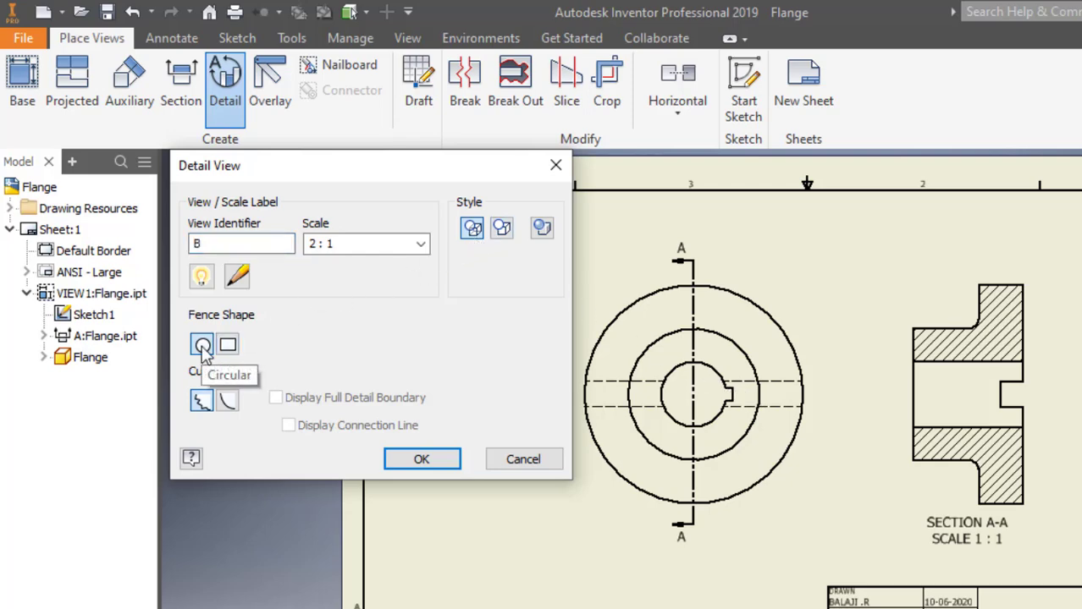
pyautogui.click(227, 401)
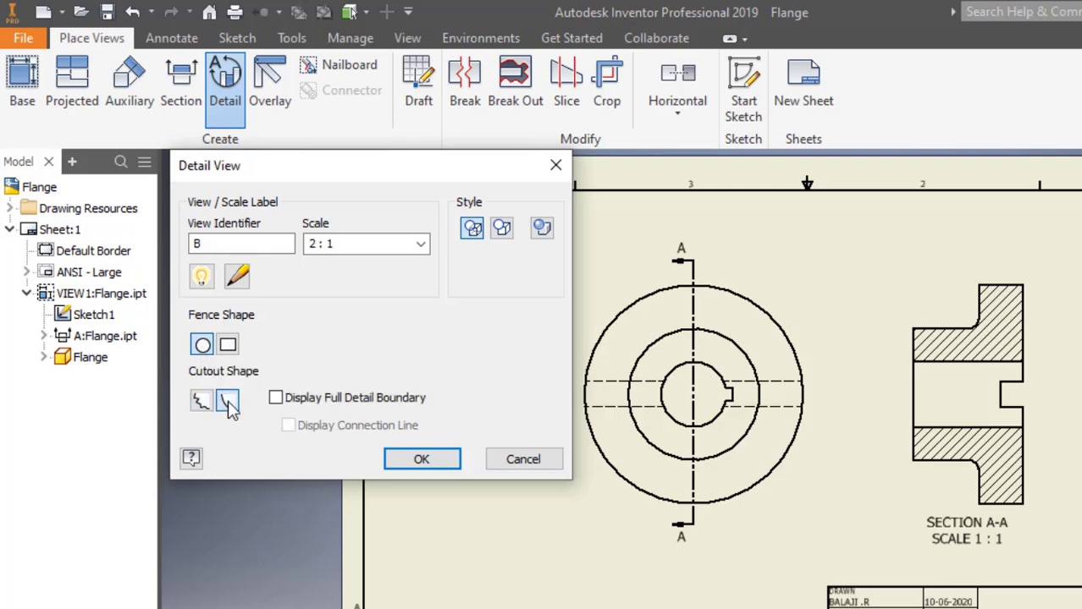
pyautogui.click(276, 399)
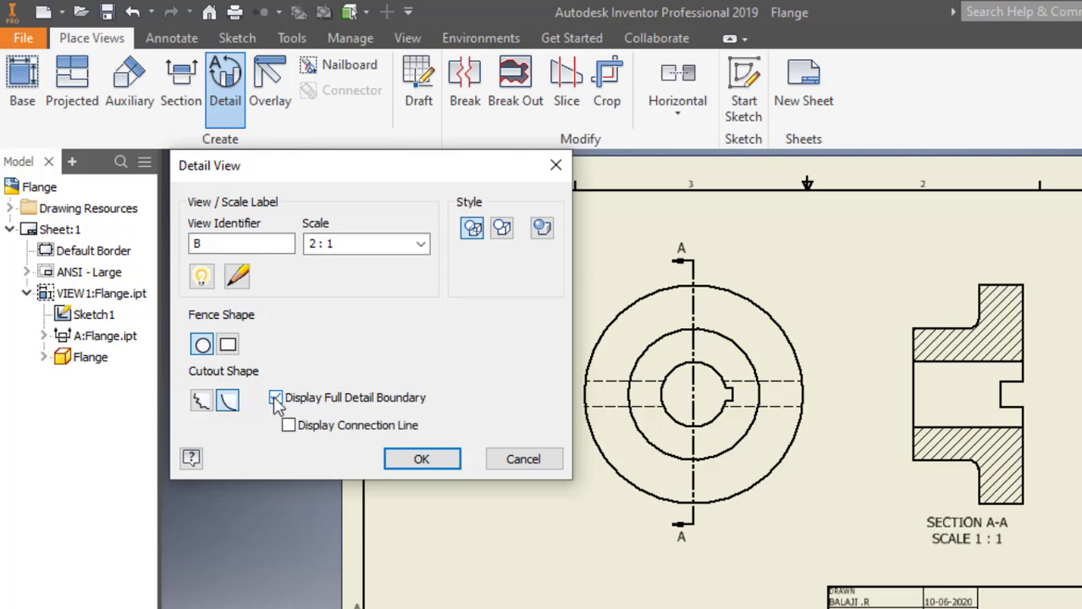
pyautogui.click(726, 391)
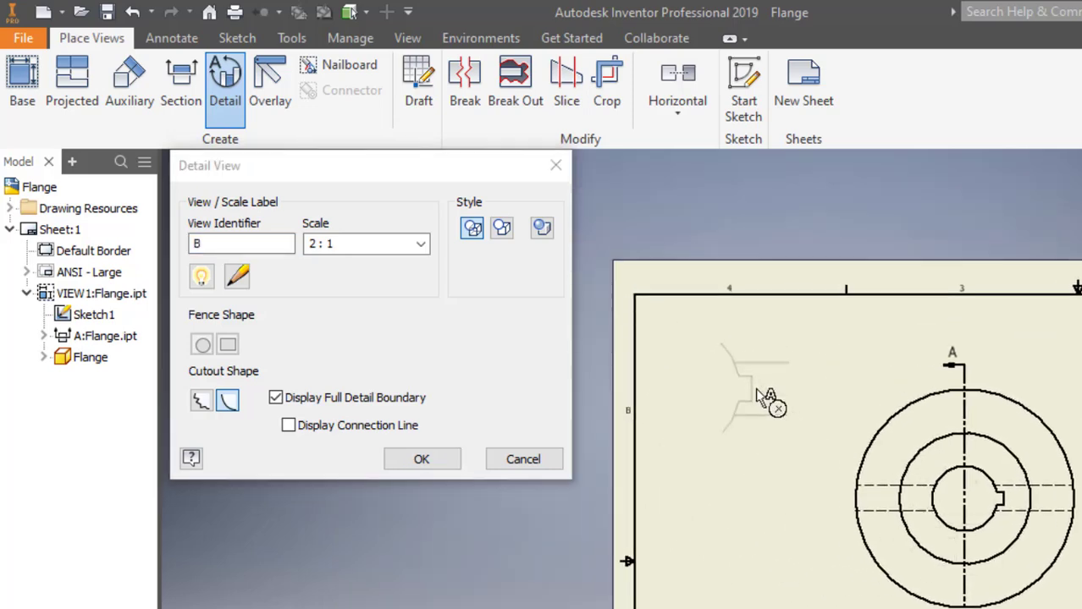
pyautogui.click(766, 397)
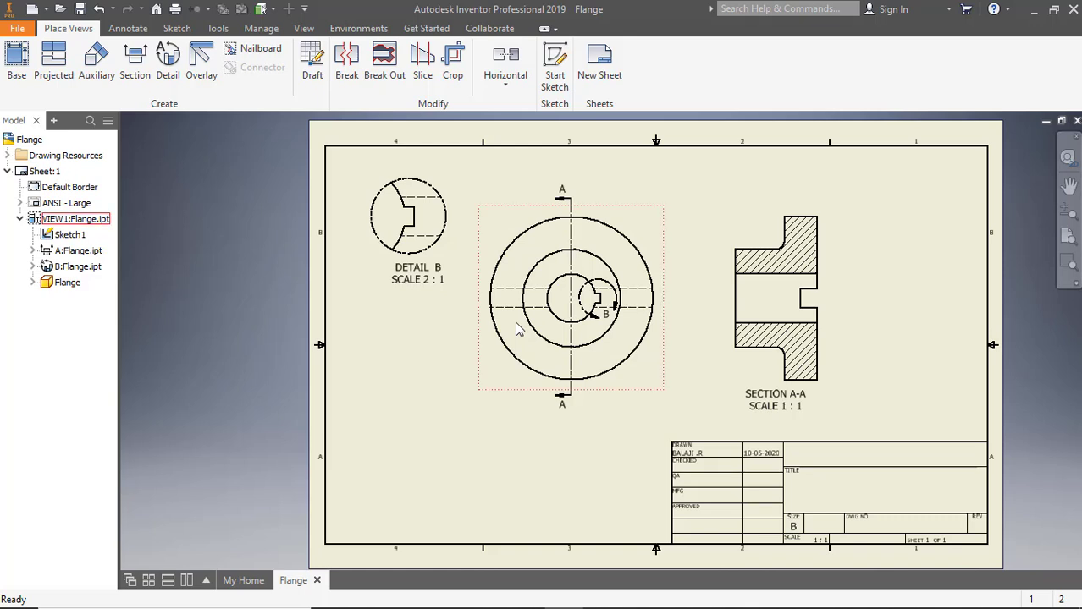
# Retrieve model dimensions (Ø4.00, Ø2.40, Ø1.20, .80, .40/.47) onto Section A-A.
pyautogui.click(120, 30)
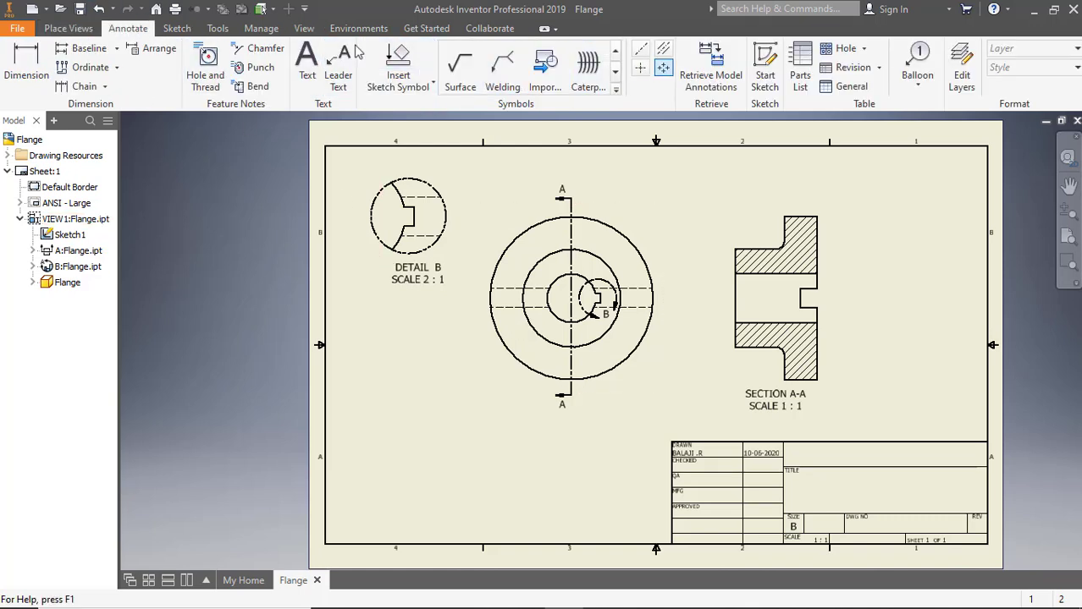
pyautogui.click(710, 80)
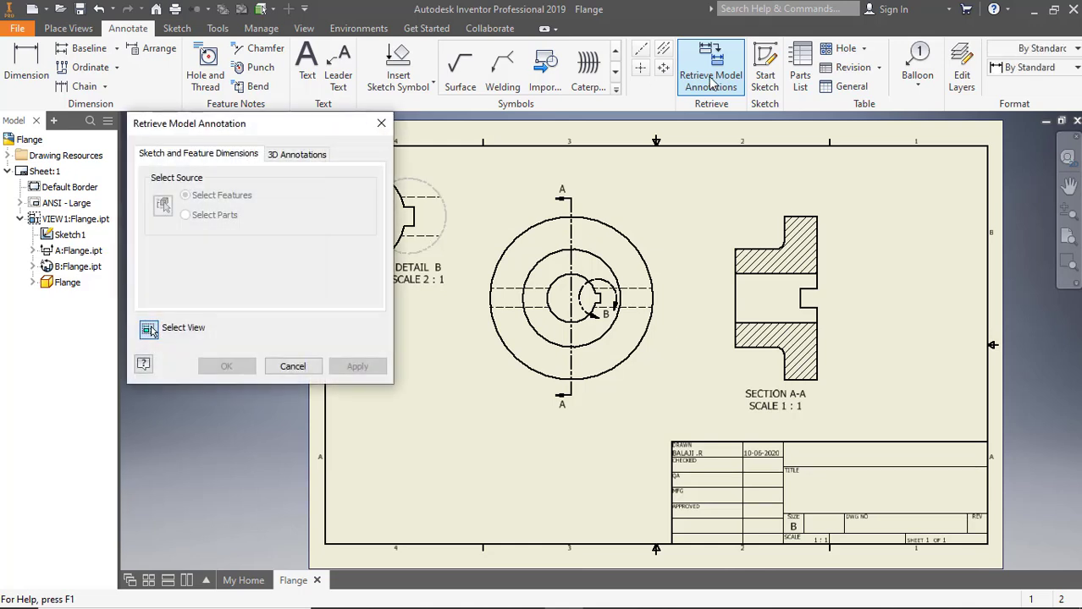
pyautogui.click(743, 212)
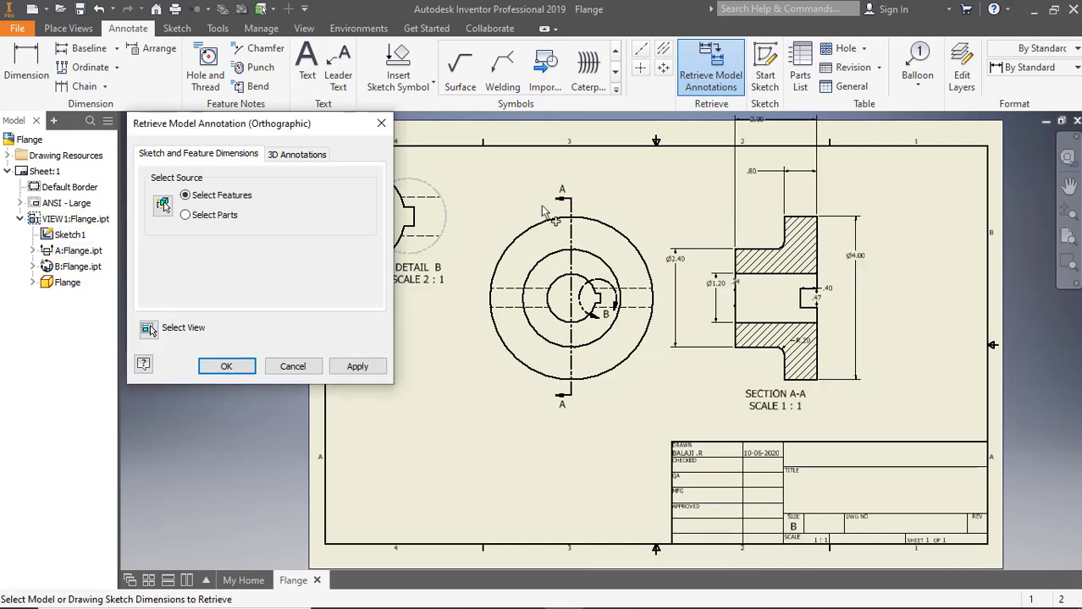
pyautogui.click(220, 365)
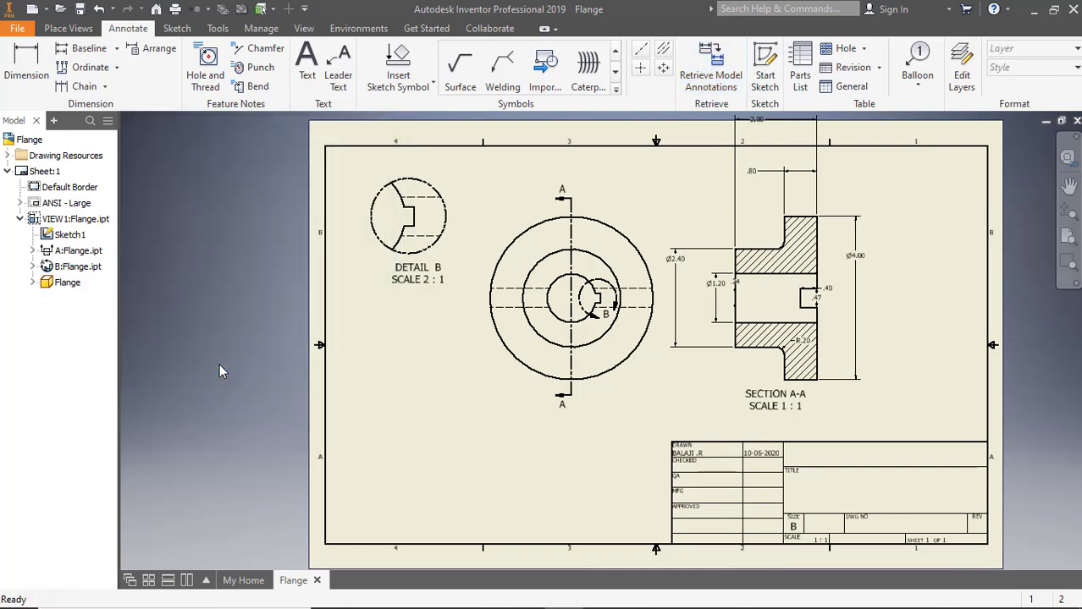
# Arrange the window-selected Section A-A dimensions evenly around the view.
pyautogui.click(157, 52)
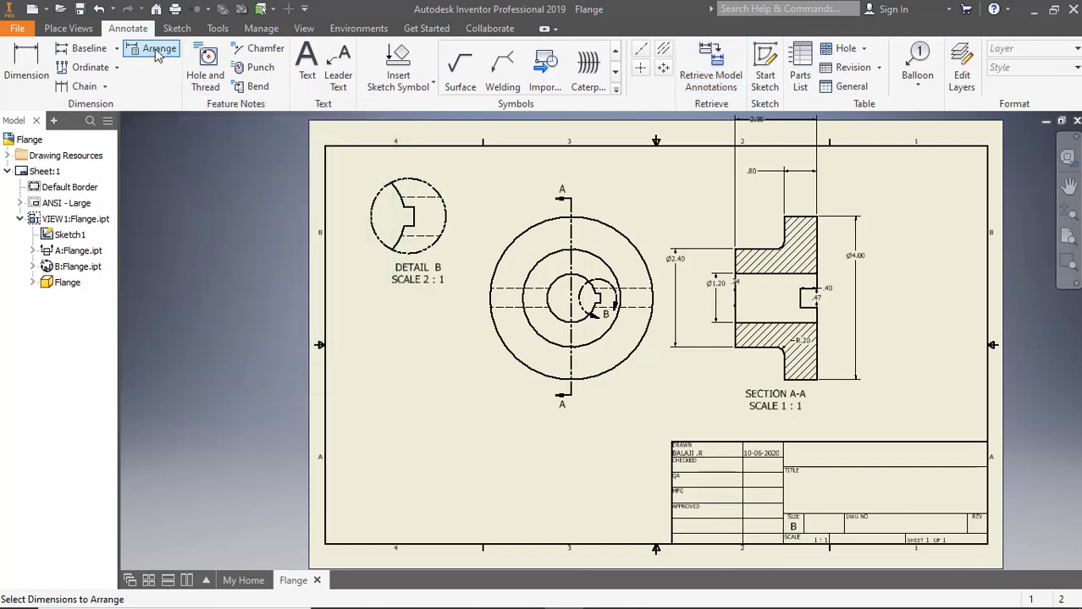
pyautogui.moveTo(151, 49); pyautogui.dragTo(146, 76, button='middle')
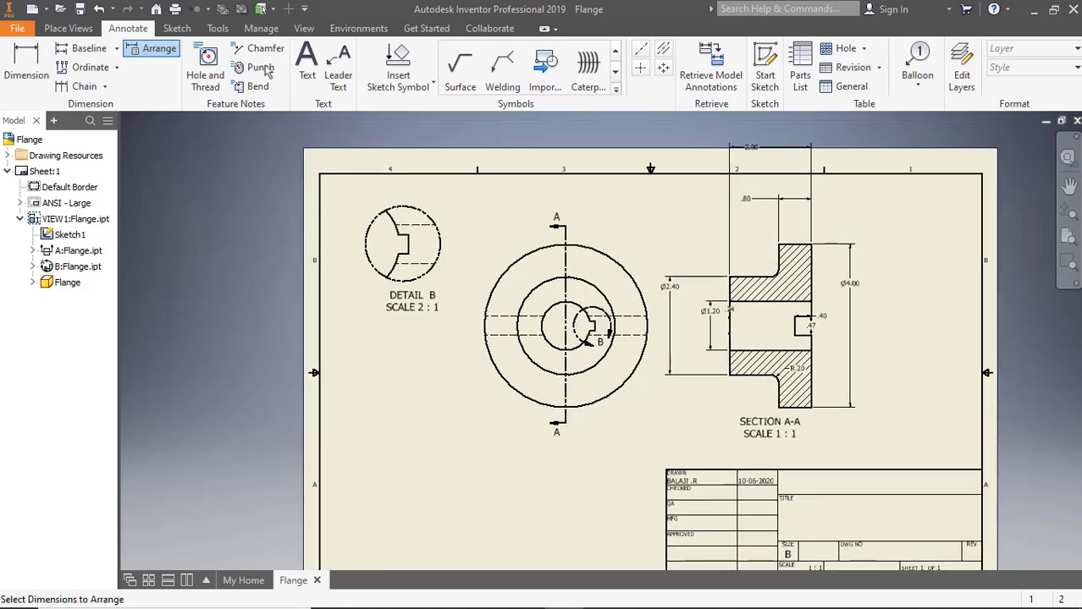
pyautogui.moveTo(644, 119); pyautogui.dragTo(896, 414)
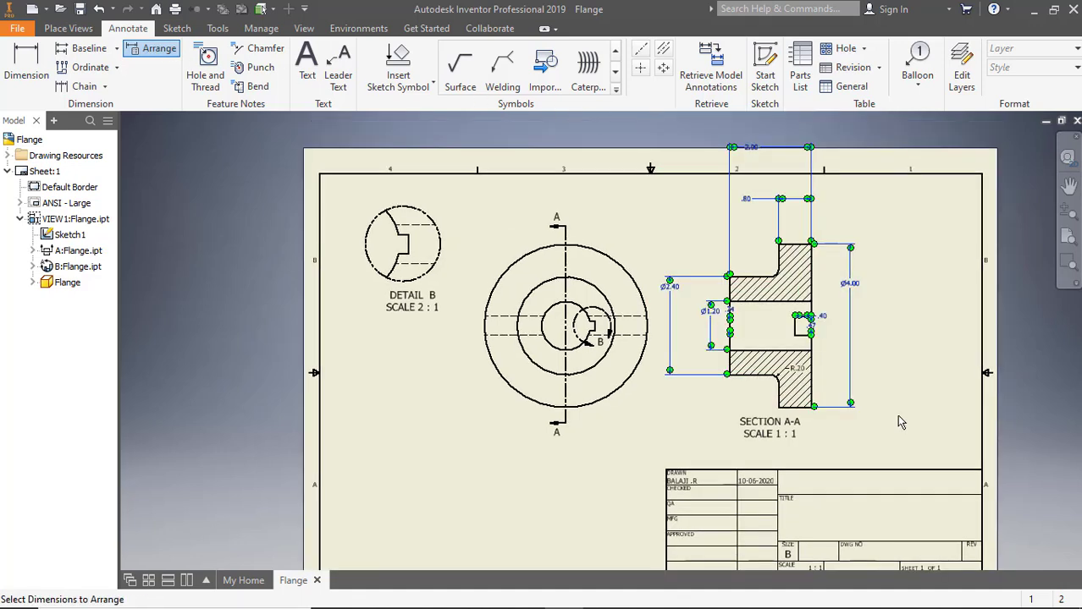
pyautogui.rightClick(676, 224)
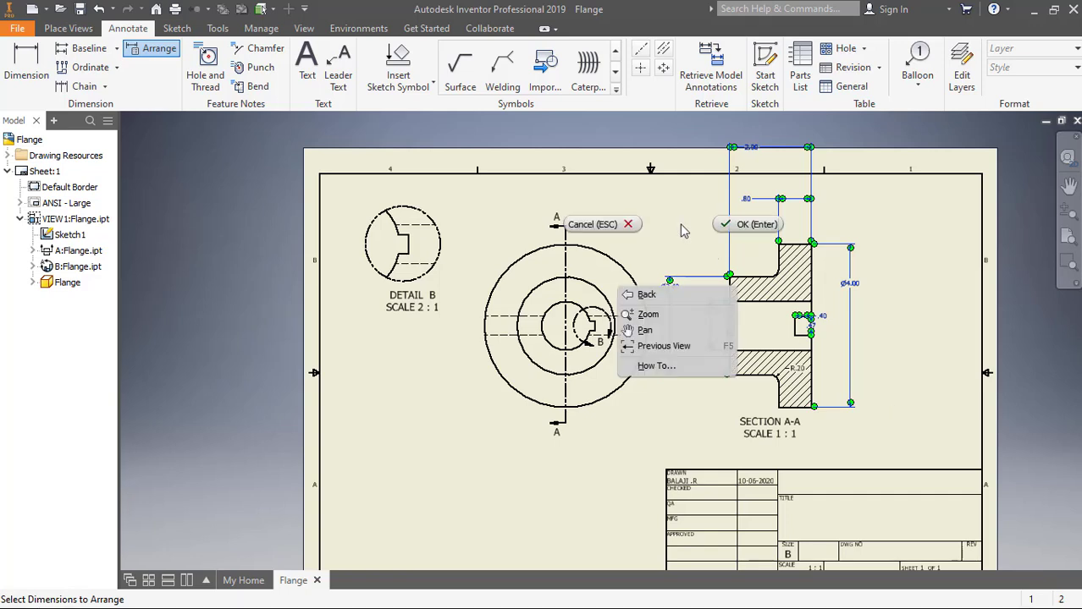
pyautogui.click(735, 224)
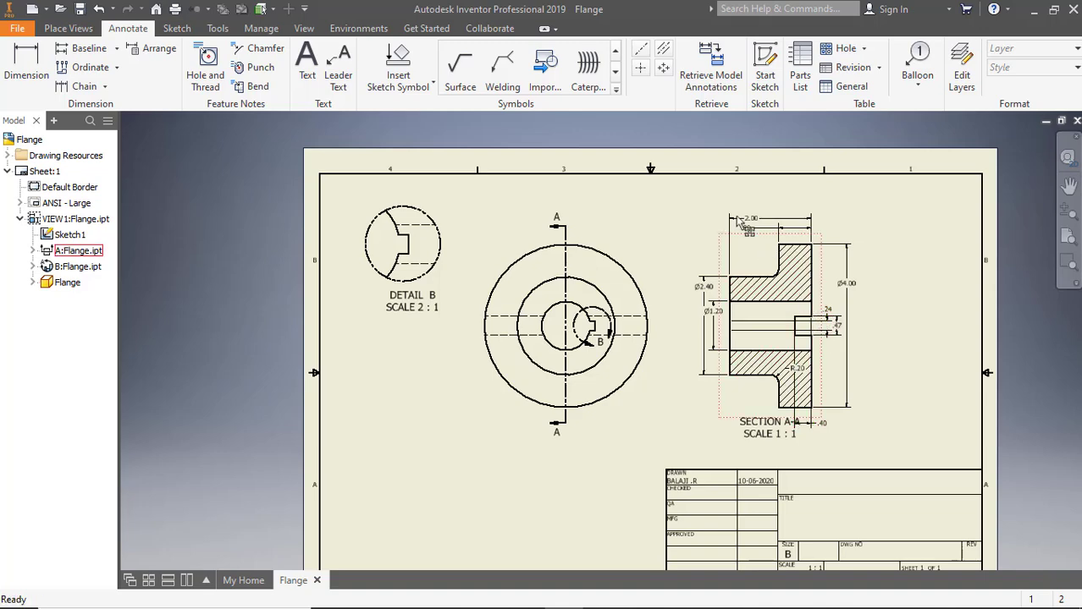
# Move the 2.00 dimension higher, the .80 text right, and Ø2.40 out left.
pyautogui.scroll(-3, 738, 222)
pyautogui.scroll(4, 739, 222)
pyautogui.scroll(3, 739, 222)
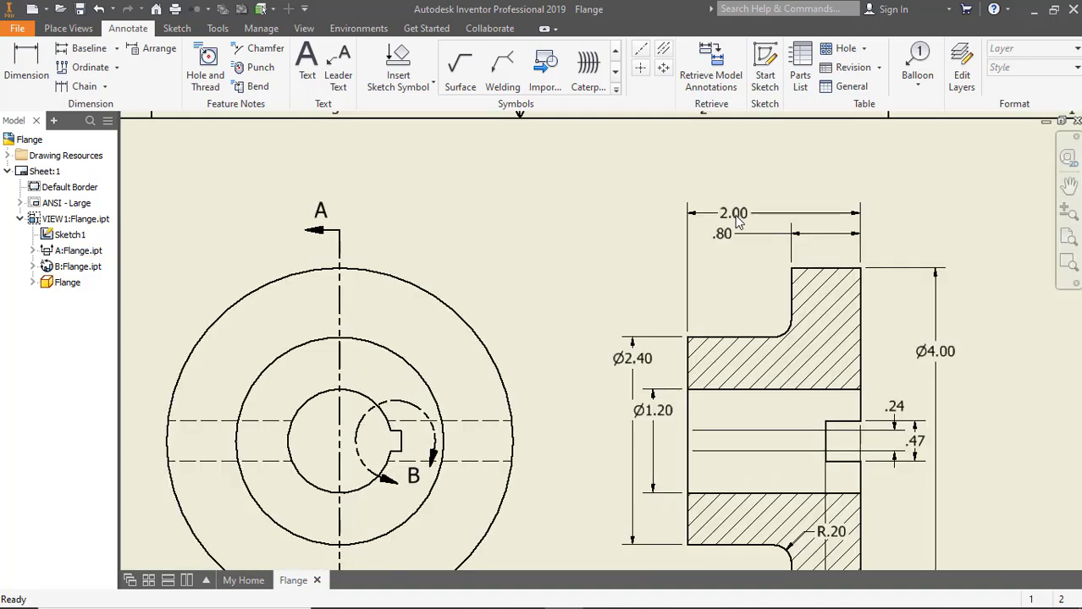
pyautogui.moveTo(741, 222); pyautogui.dragTo(774, 200)
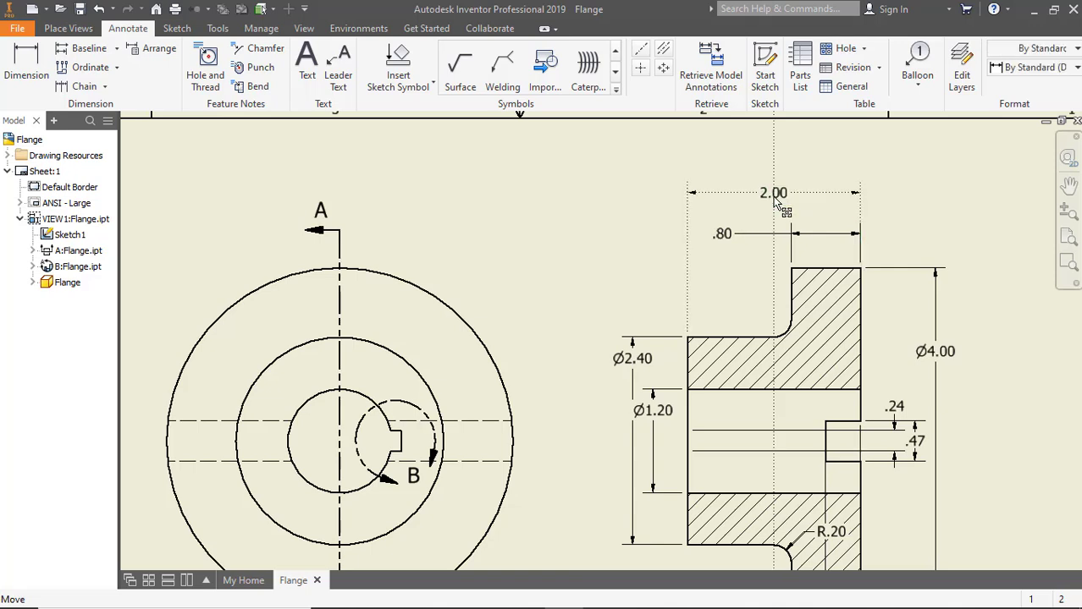
pyautogui.moveTo(727, 237); pyautogui.dragTo(822, 241)
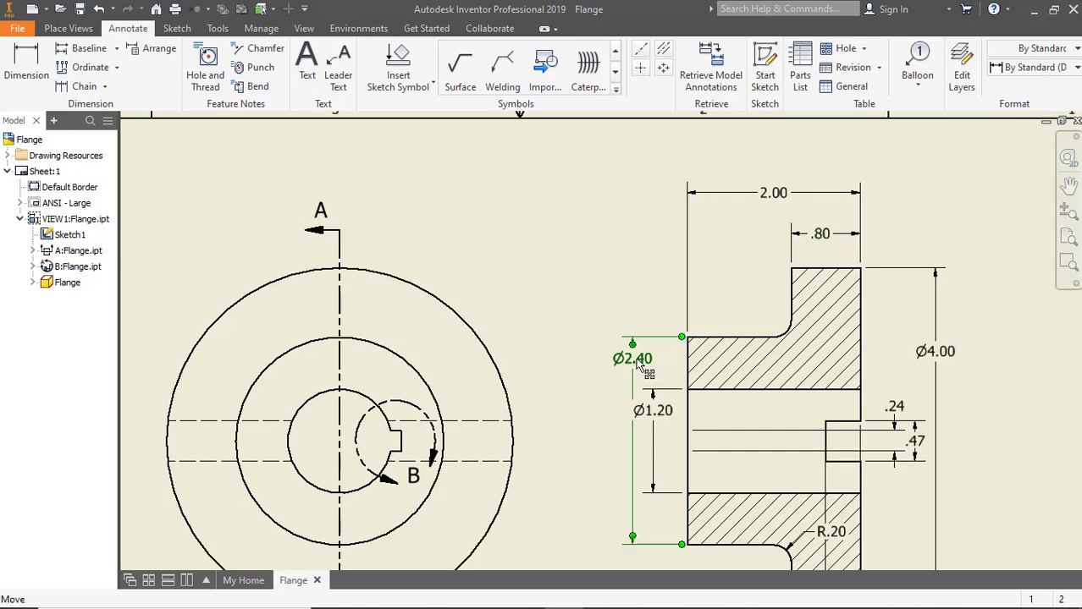
pyautogui.moveTo(639, 362); pyautogui.dragTo(617, 362)
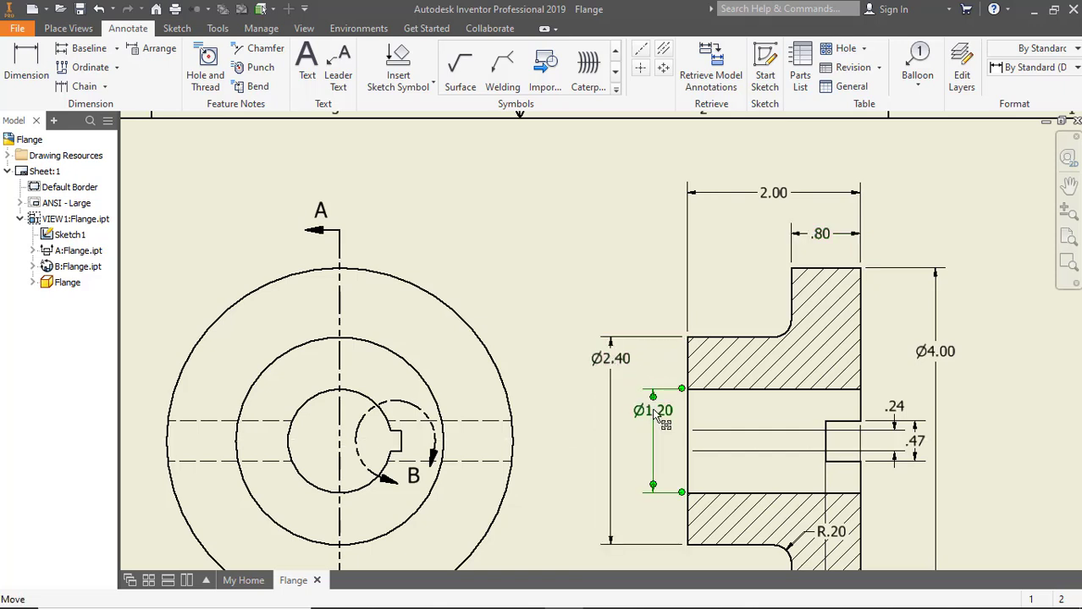
# Delete the Ø1.20 and .24 dimensions from Section A-A.
pyautogui.rightClick(656, 415)
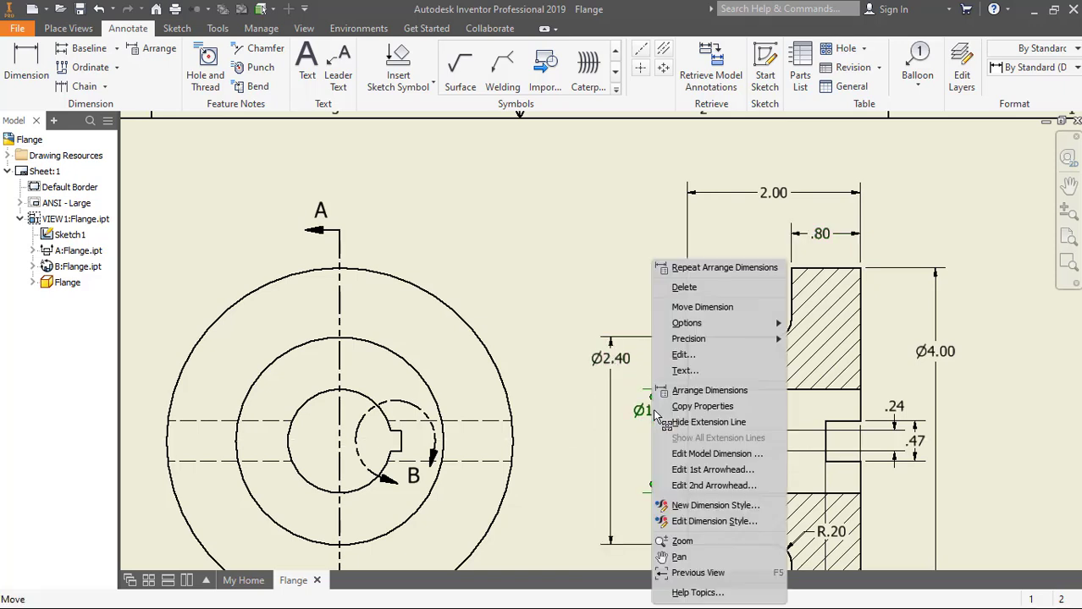
pyautogui.click(684, 288)
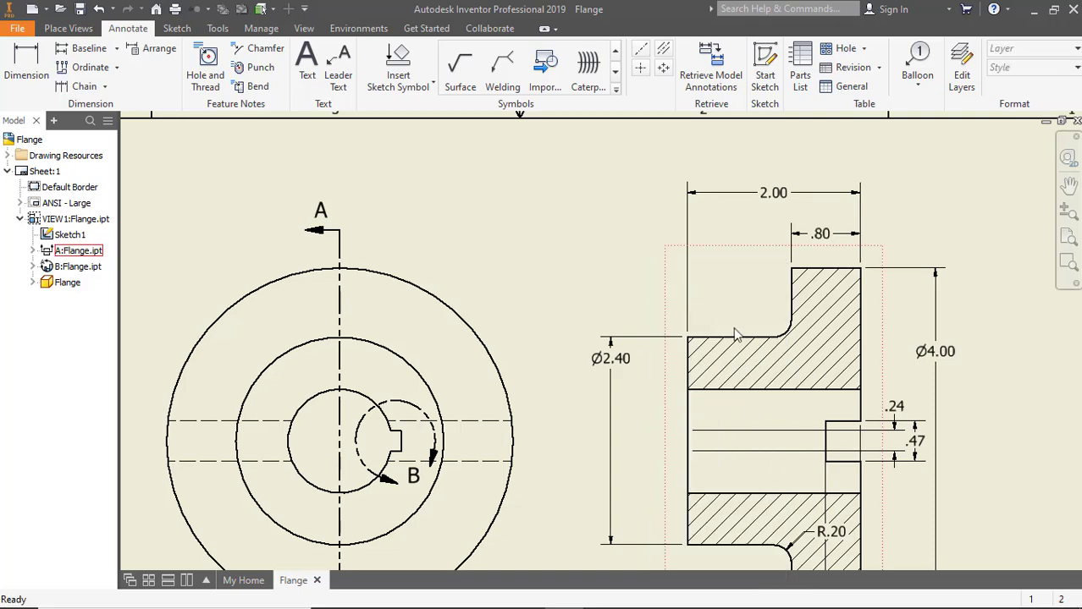
pyautogui.moveTo(867, 433); pyautogui.dragTo(838, 406, button='middle')
pyautogui.click(865, 382)
pyautogui.rightClick(865, 385)
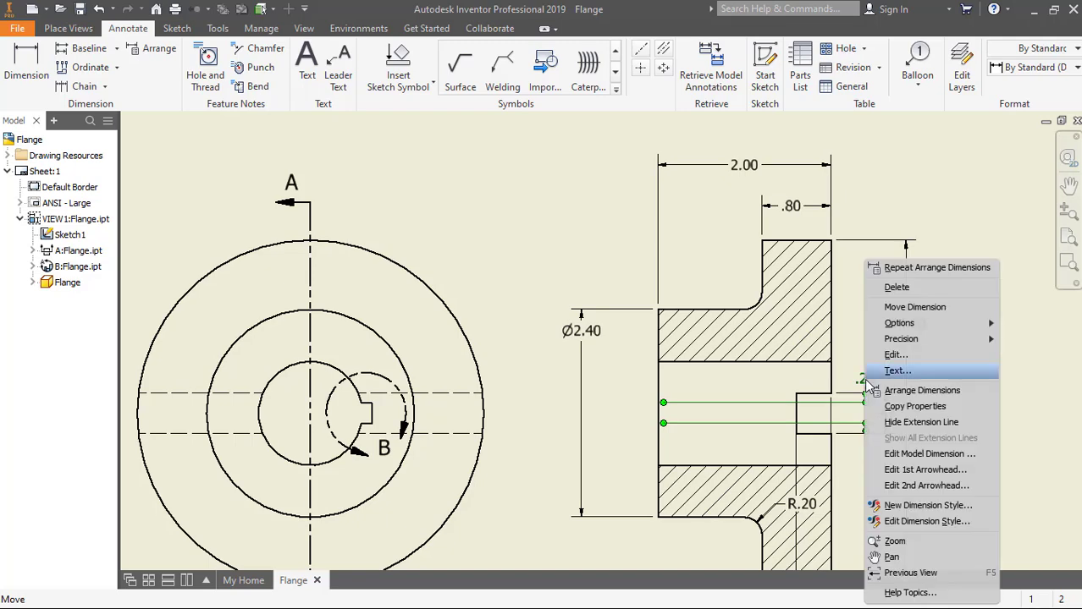
pyautogui.click(901, 287)
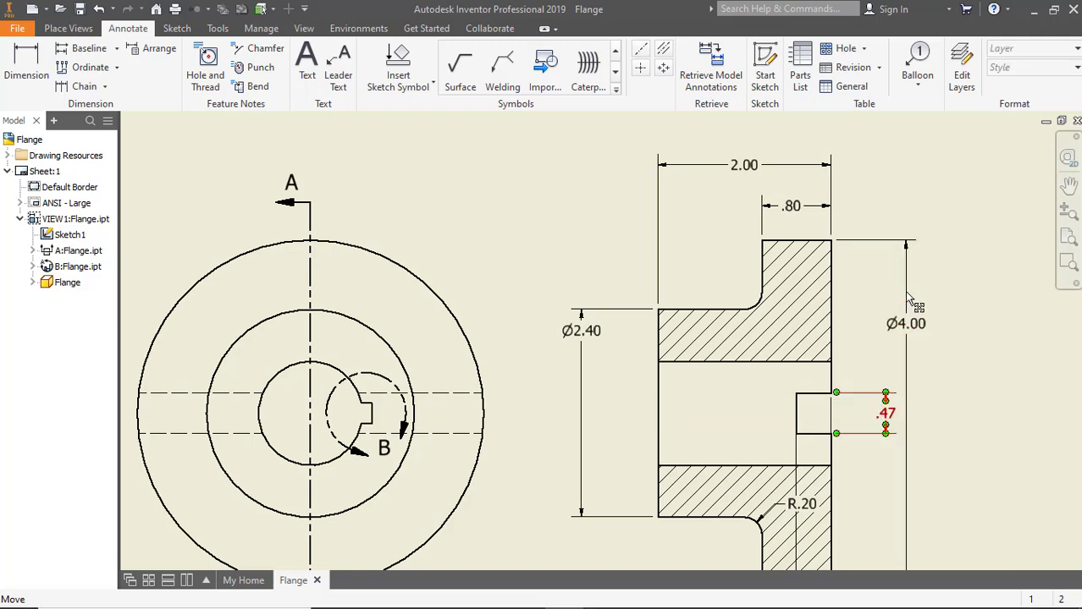
pyautogui.moveTo(911, 300); pyautogui.dragTo(883, 179, button='middle')
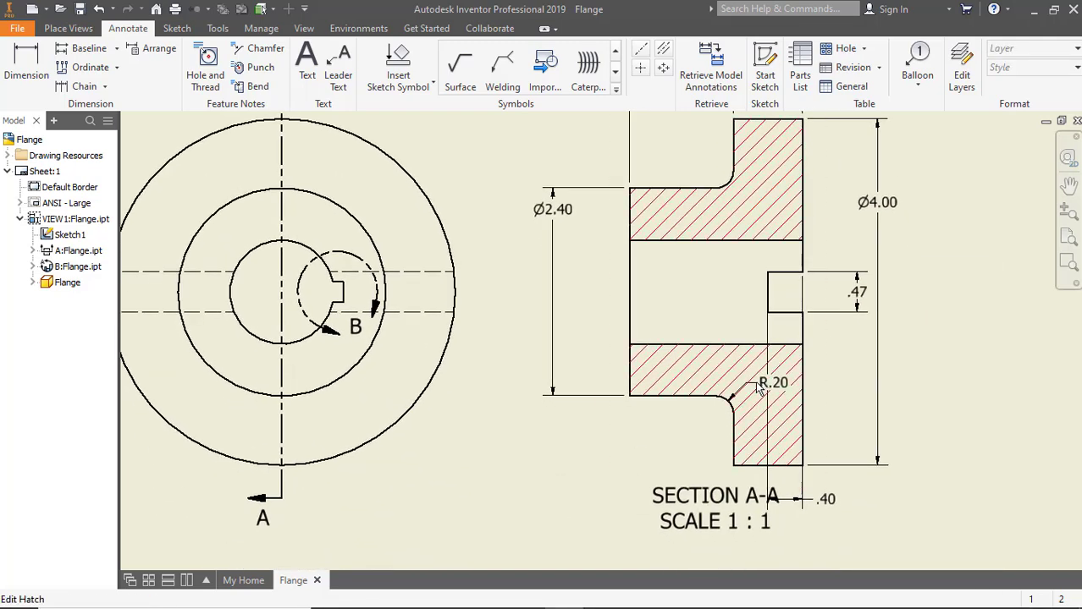
# Reposition R.20, .47 and .40 dimensions and the SECTION A-A label, then fit the sheet.
pyautogui.click(754, 383)
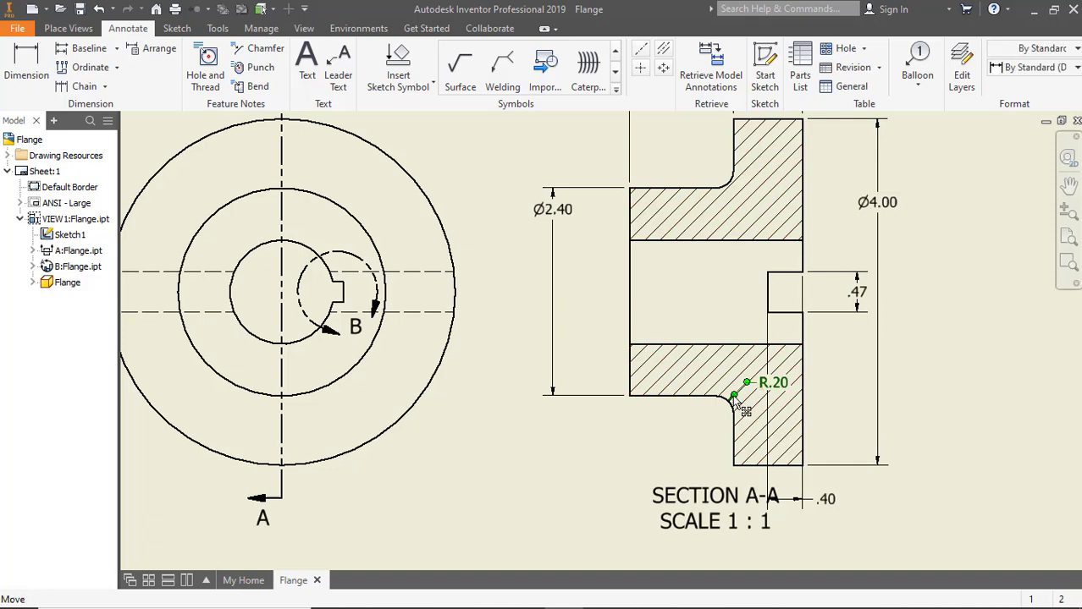
pyautogui.moveTo(733, 398); pyautogui.dragTo(711, 434)
pyautogui.click(712, 433)
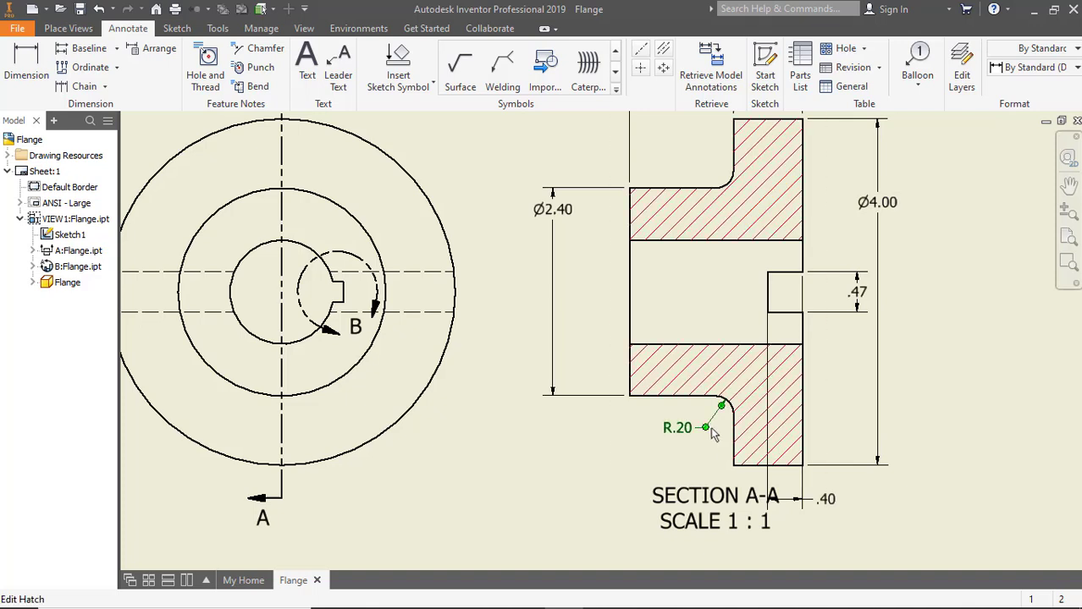
pyautogui.click(858, 291)
pyautogui.moveTo(857, 292); pyautogui.dragTo(833, 249)
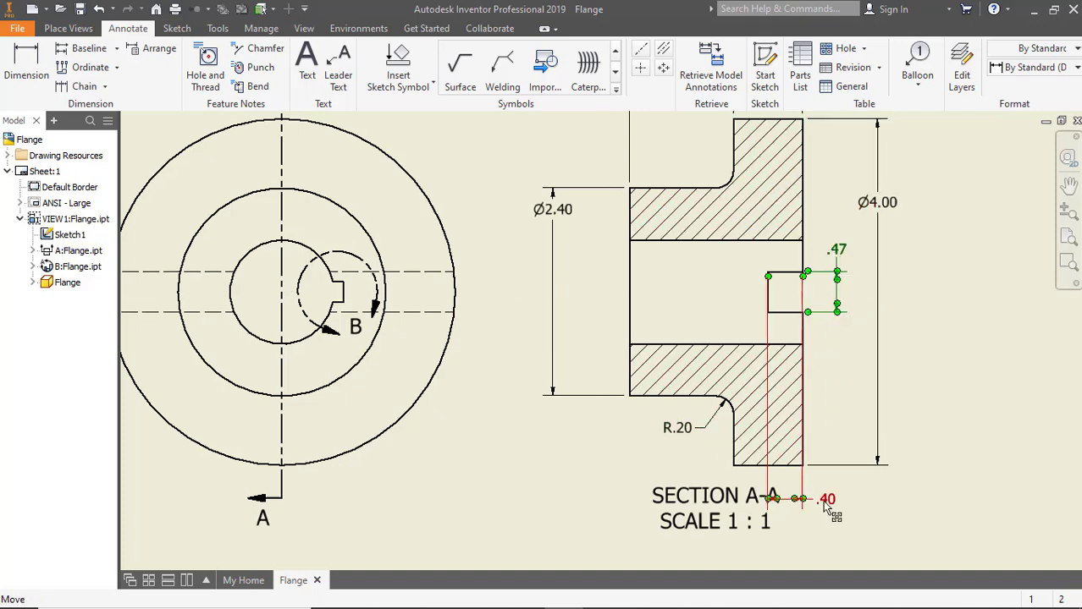
pyautogui.moveTo(827, 505)
pyautogui.mouseDown()
pyautogui.moveTo(835, 377)
pyautogui.moveTo(846, 391)
pyautogui.moveTo(834, 500)
pyautogui.mouseUp()
pyautogui.moveTo(834, 499); pyautogui.dragTo(827, 442, button='middle')
pyautogui.moveTo(723, 440); pyautogui.dragTo(680, 445)
pyautogui.moveTo(680, 445)
pyautogui.mouseDown(button='middle')
pyautogui.moveTo(797, 393)
pyautogui.moveTo(818, 401)
pyautogui.mouseUp(button='middle')
pyautogui.press('Home')
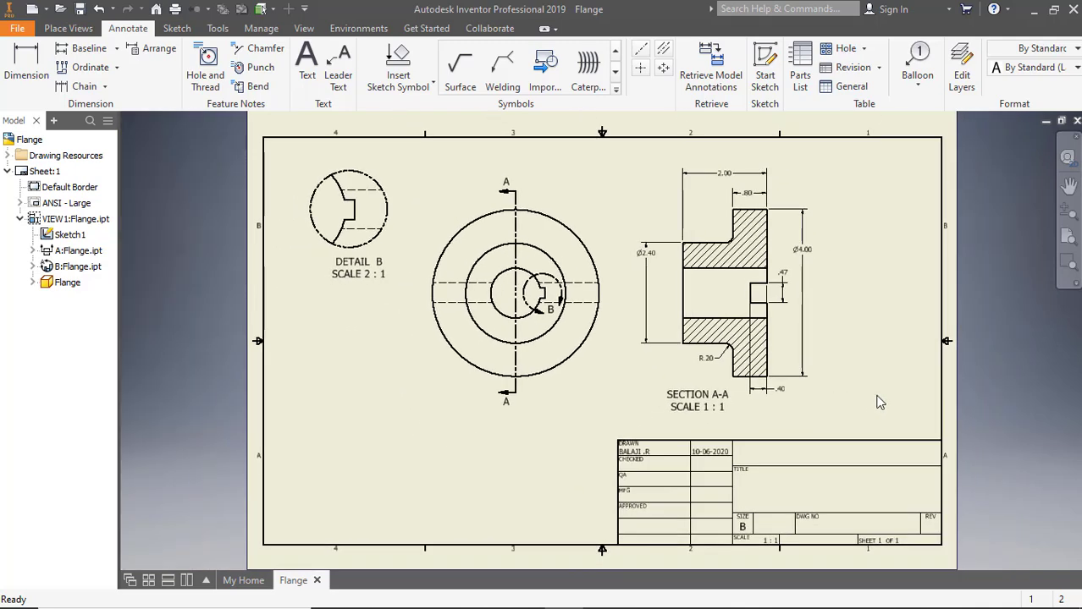
# Add a Ø1.20 diameter dimension to the base view's inner bore, placed lower left.
pyautogui.click(32, 56)
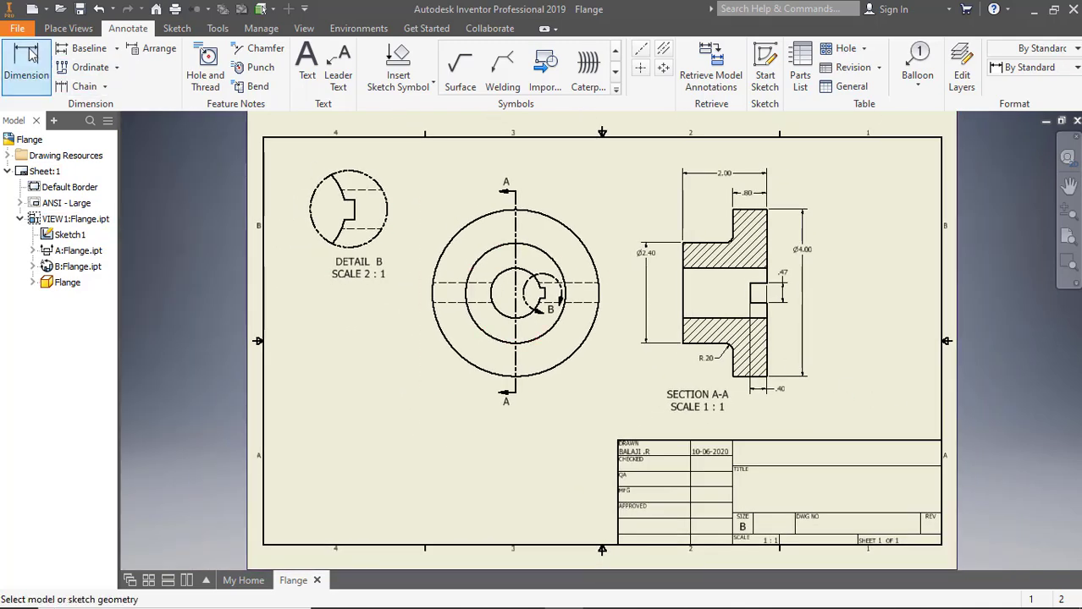
pyautogui.click(498, 312)
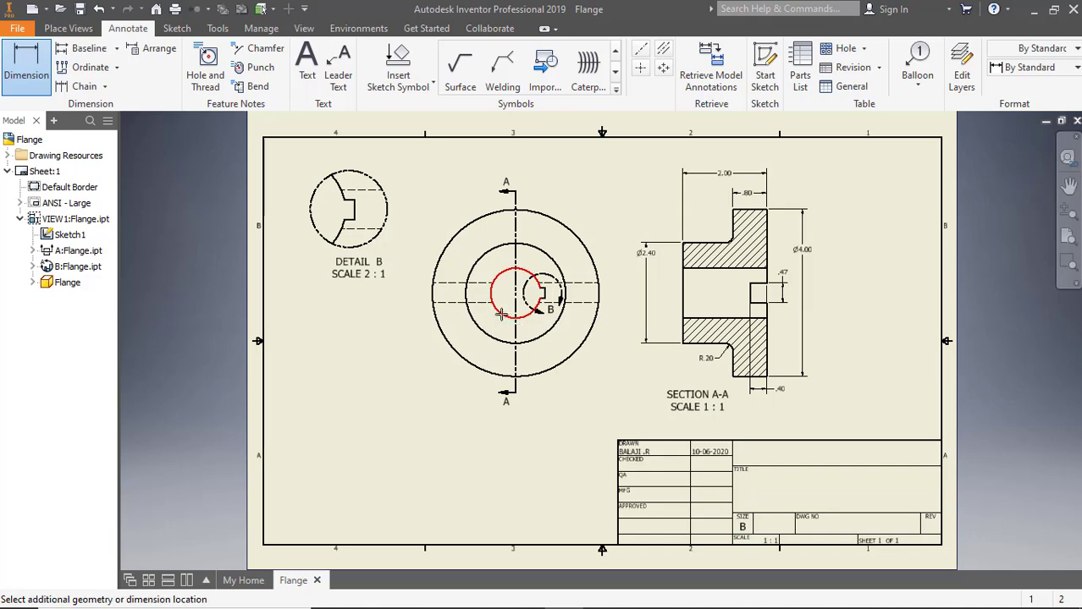
pyautogui.rightClick(449, 391)
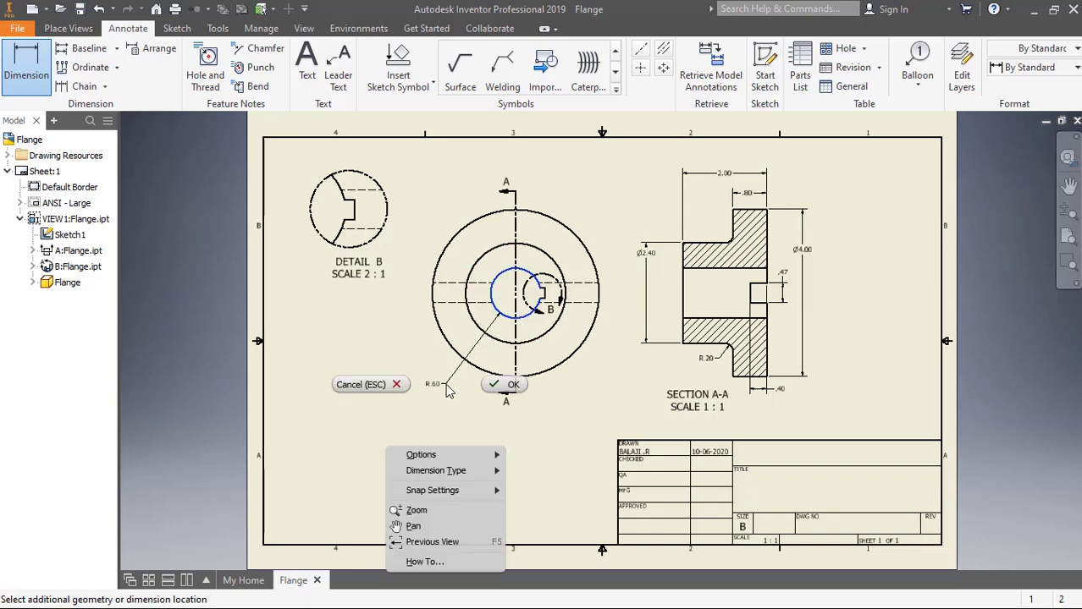
pyautogui.moveTo(440, 473)
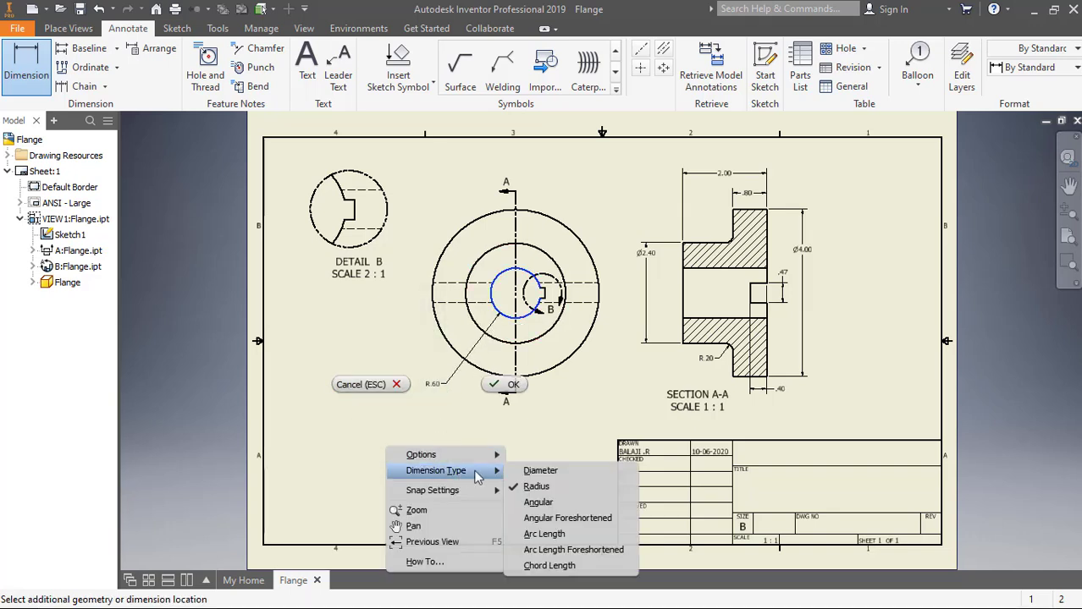
pyautogui.click(538, 471)
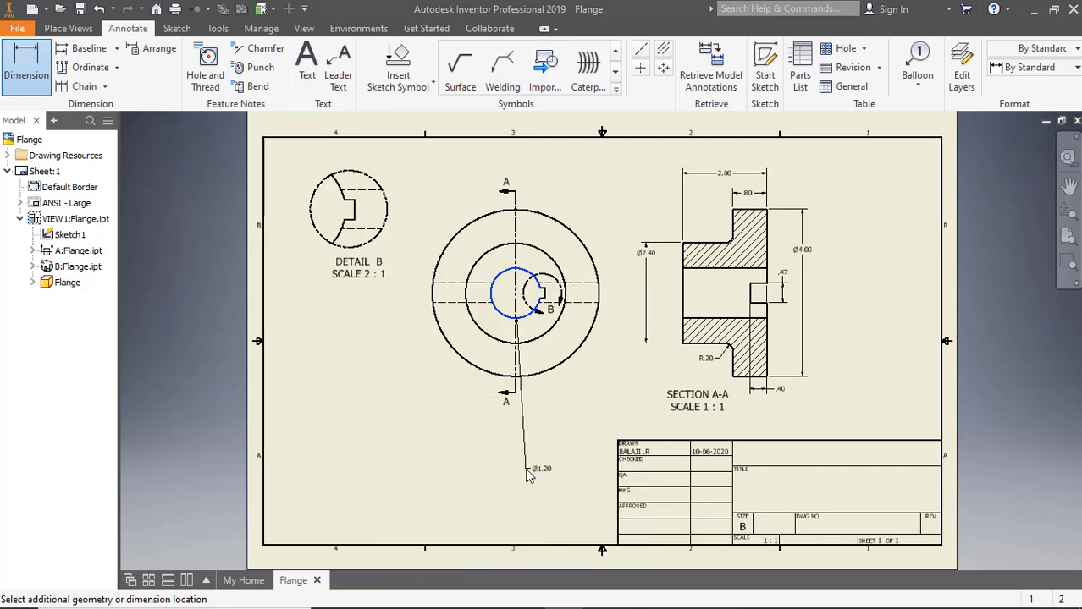
pyautogui.click(457, 382)
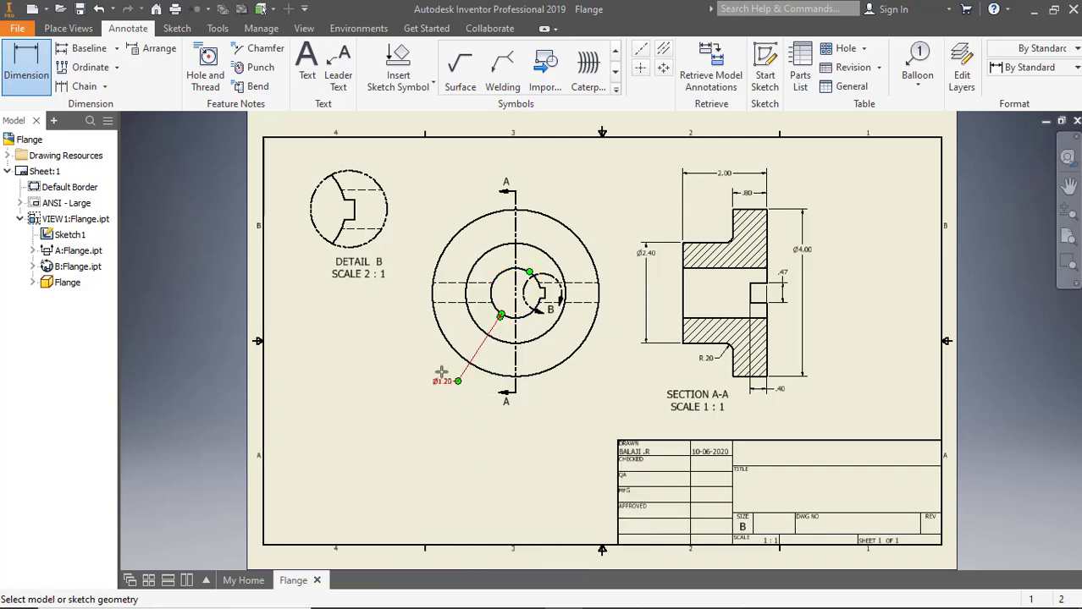
pyautogui.press('Escape')
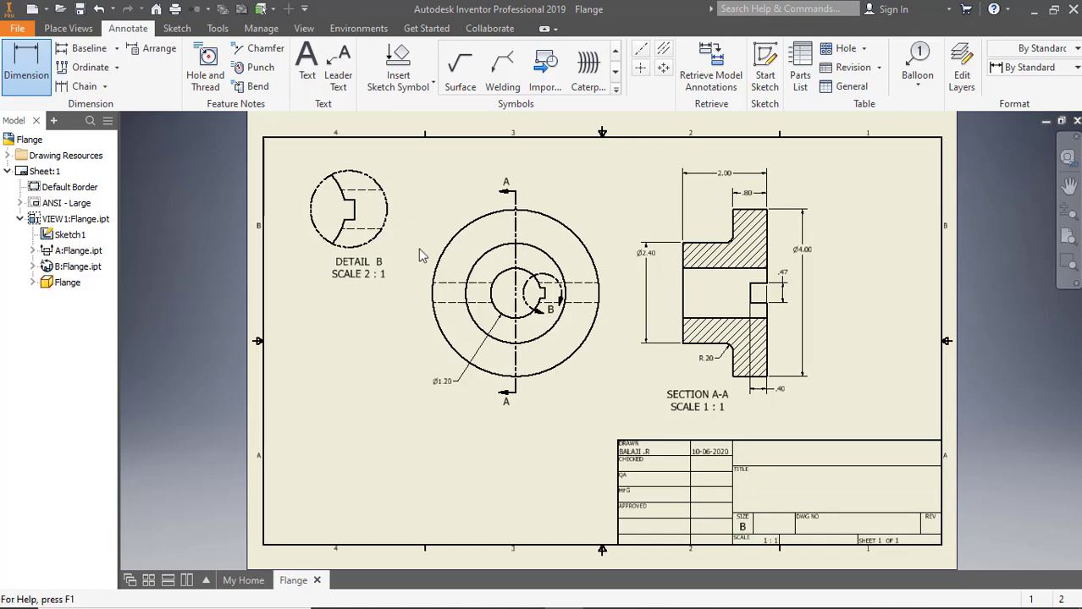
# Add a center mark on the outer circle and a centerline through Section A-A's bore.
pyautogui.click(640, 67)
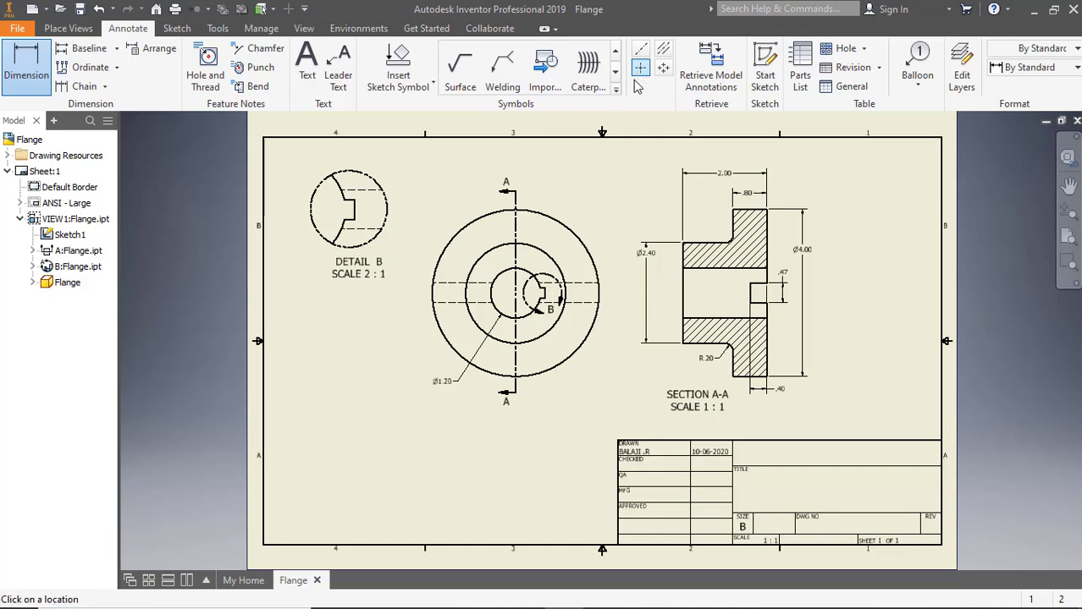
pyautogui.click(578, 242)
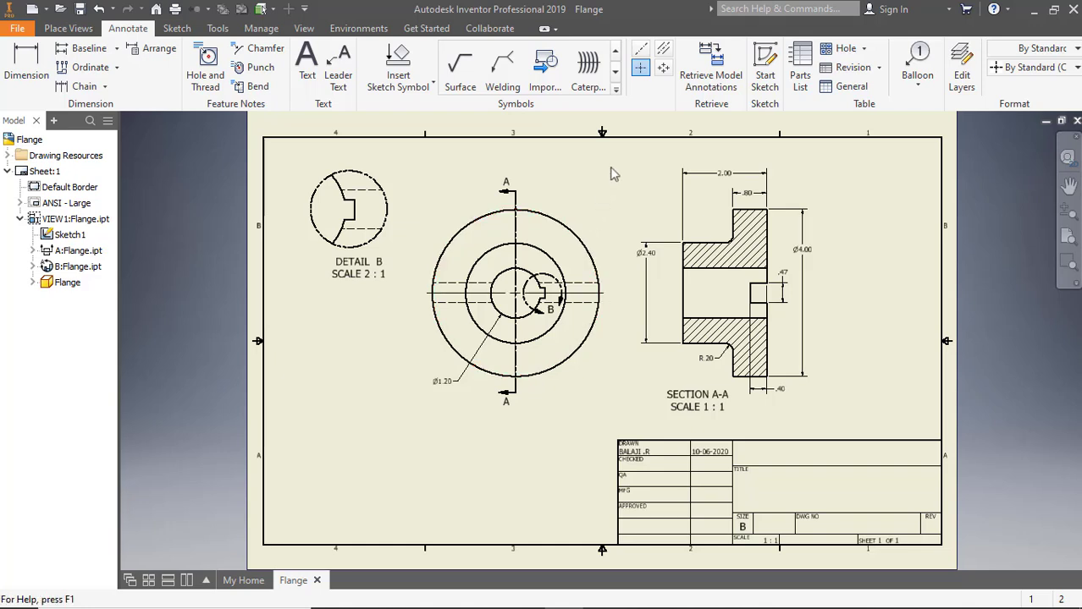
pyautogui.click(663, 51)
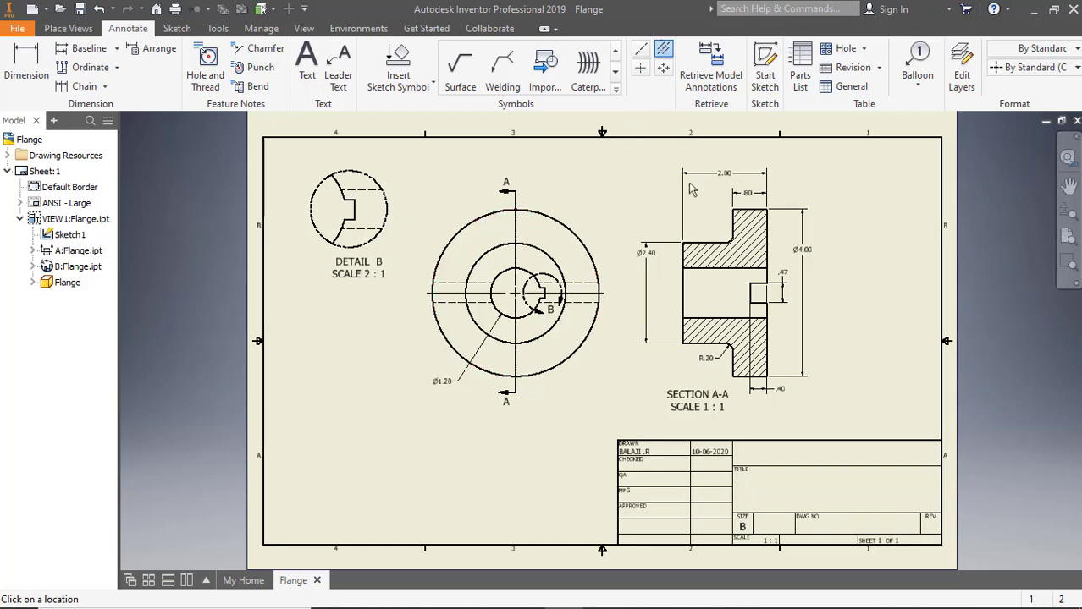
pyautogui.click(705, 268)
pyautogui.click(706, 318)
# Move the Ø2.40 dimension closer to Section A-A.
pyautogui.moveTo(644, 275); pyautogui.dragTo(635, 280, button='middle')
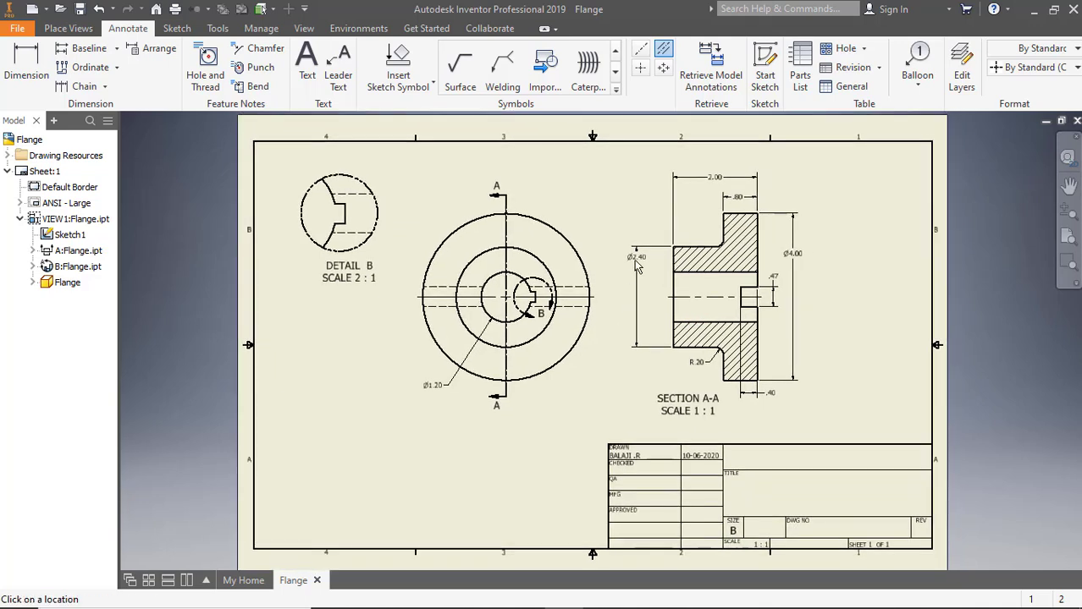
pyautogui.click(635, 262)
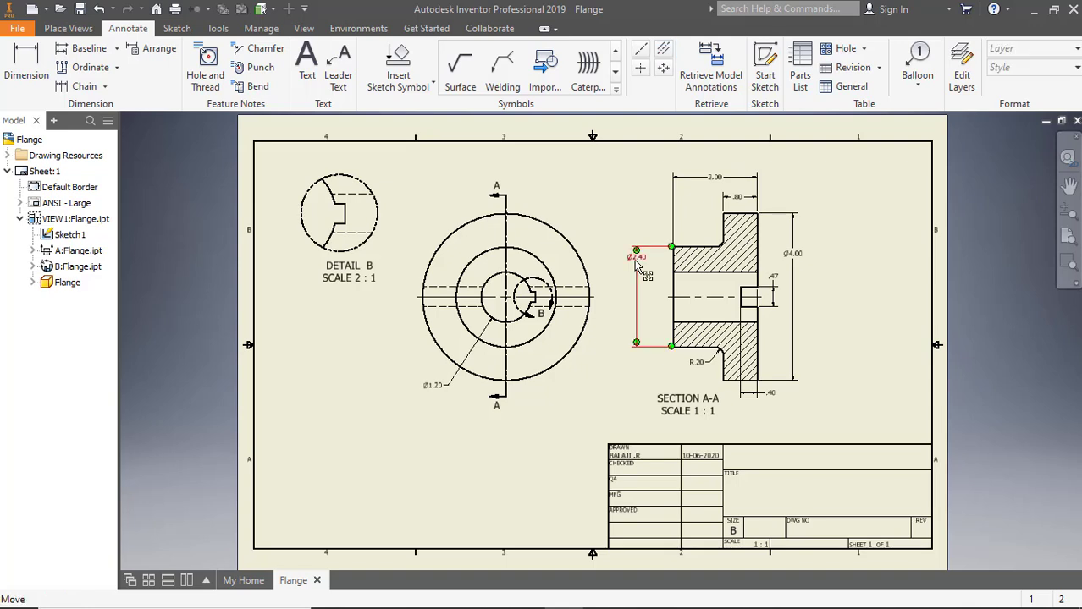
pyautogui.moveTo(634, 262); pyautogui.dragTo(653, 285)
# Dimension Detail B's keyway with .12 depth and .24 width, raising the .24 text.
pyautogui.click(26, 77)
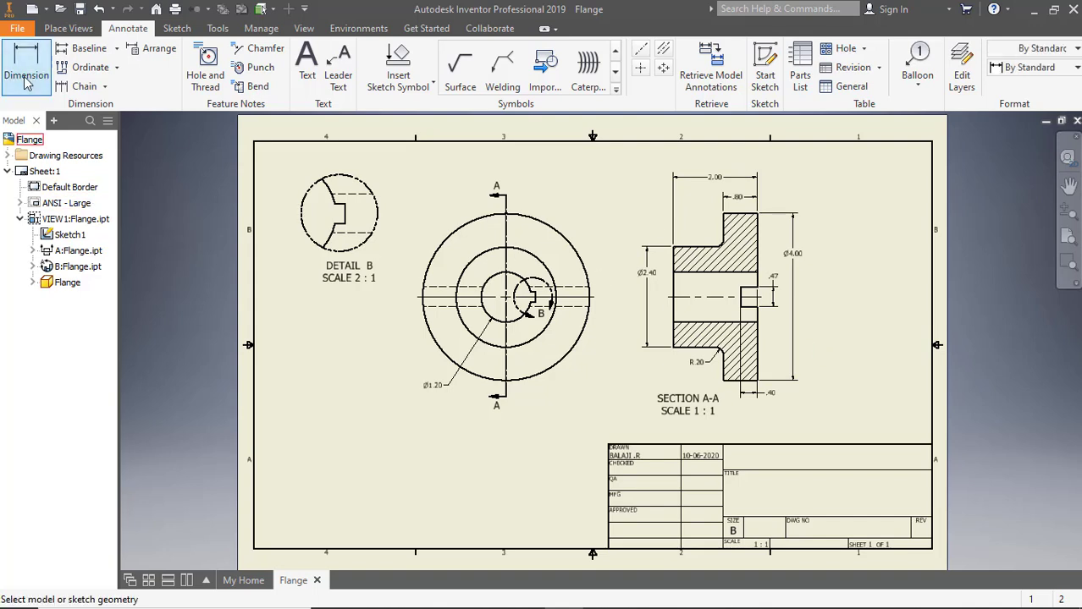
pyautogui.click(336, 209)
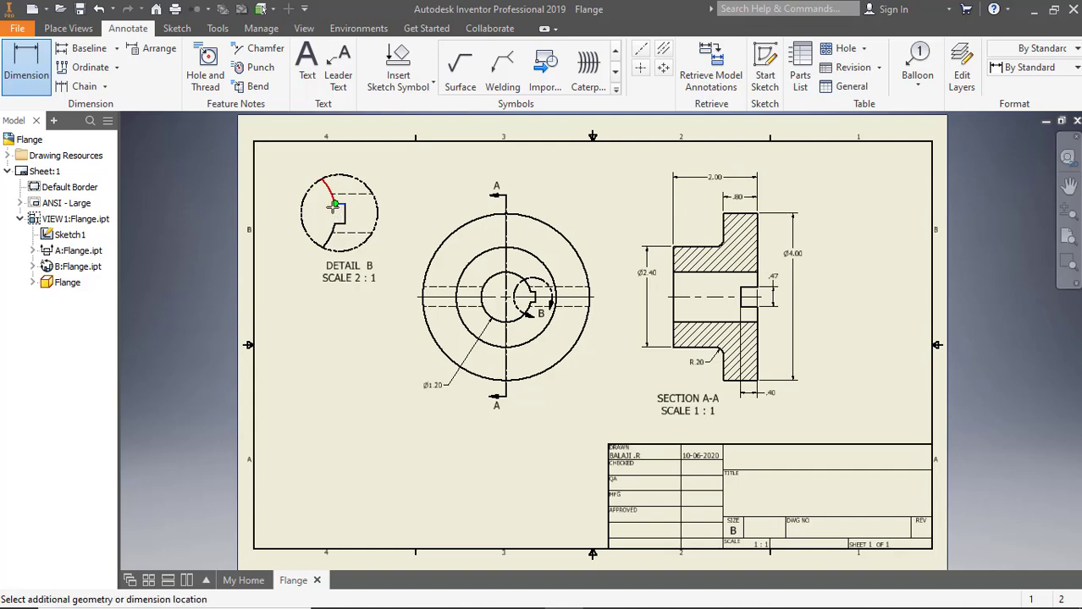
pyautogui.scroll(3, 344, 160)
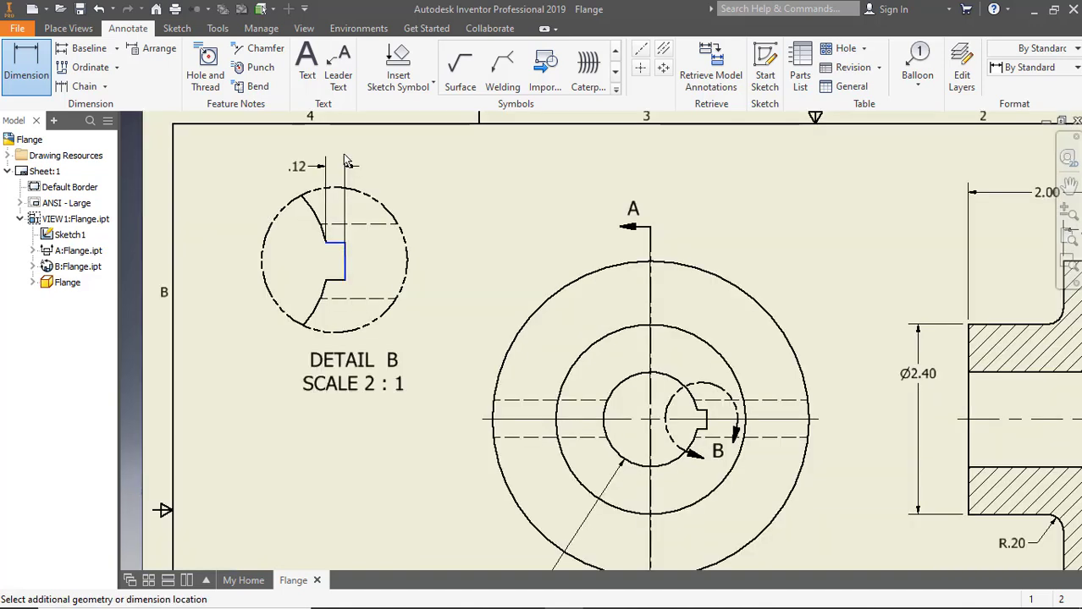
pyautogui.click(326, 155)
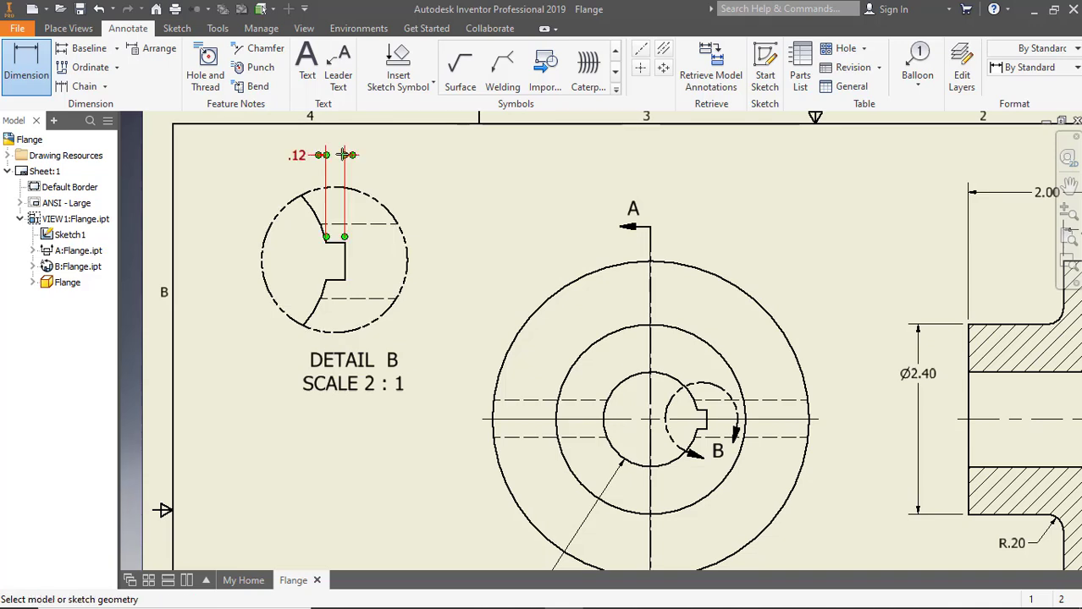
pyautogui.click(335, 278)
pyautogui.click(335, 243)
pyautogui.click(443, 260)
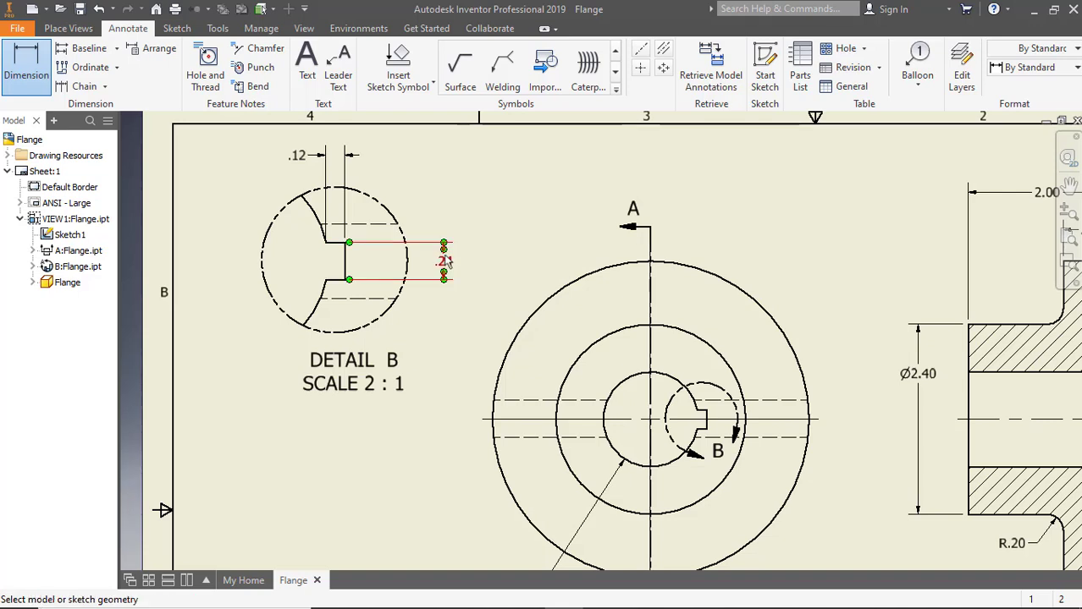
pyautogui.moveTo(445, 261); pyautogui.dragTo(449, 225)
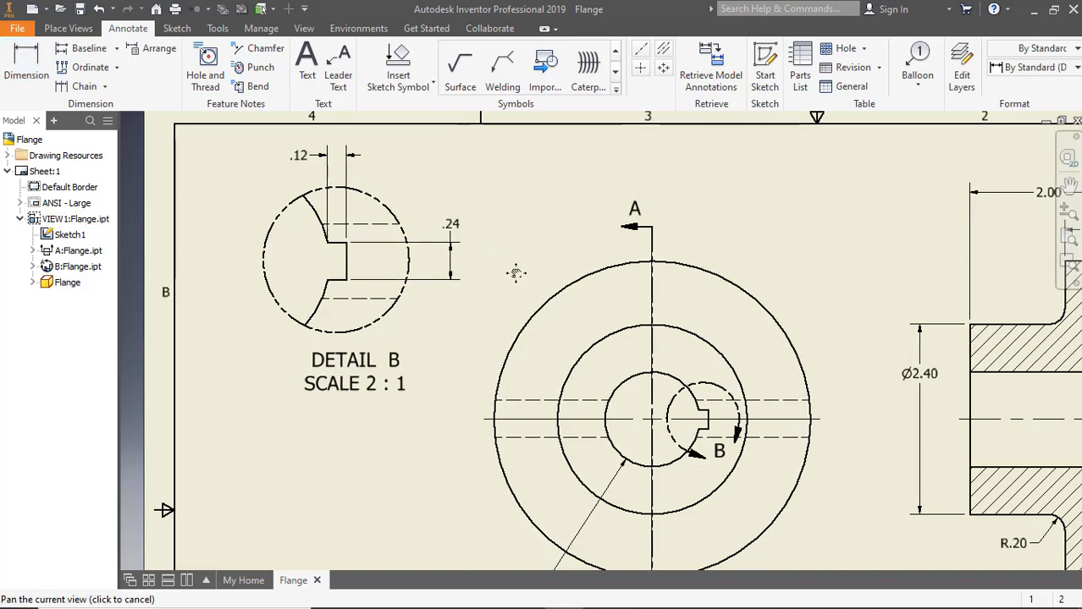
pyautogui.press('Home')
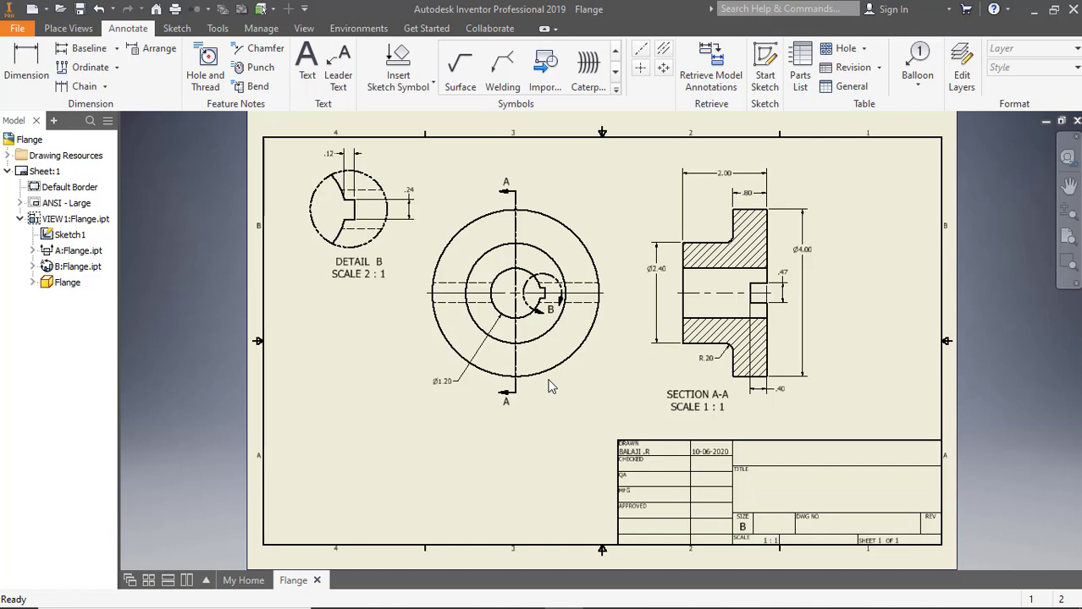
# In the drawing's iProperties, set the Summary title to FLANGE and company to Invention Dreams.
pyautogui.click(17, 28)
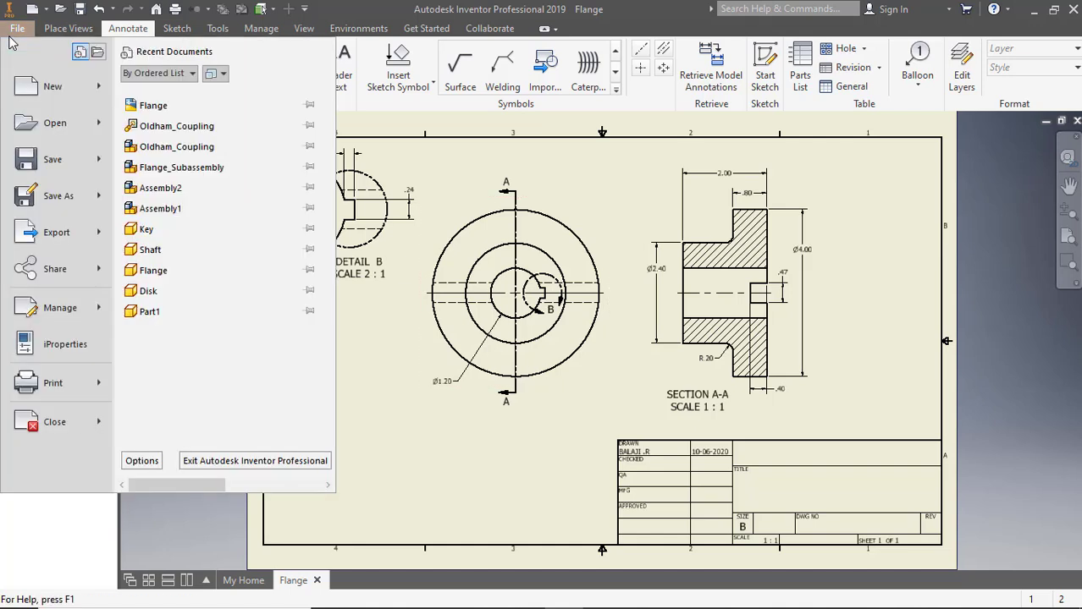
pyautogui.click(72, 345)
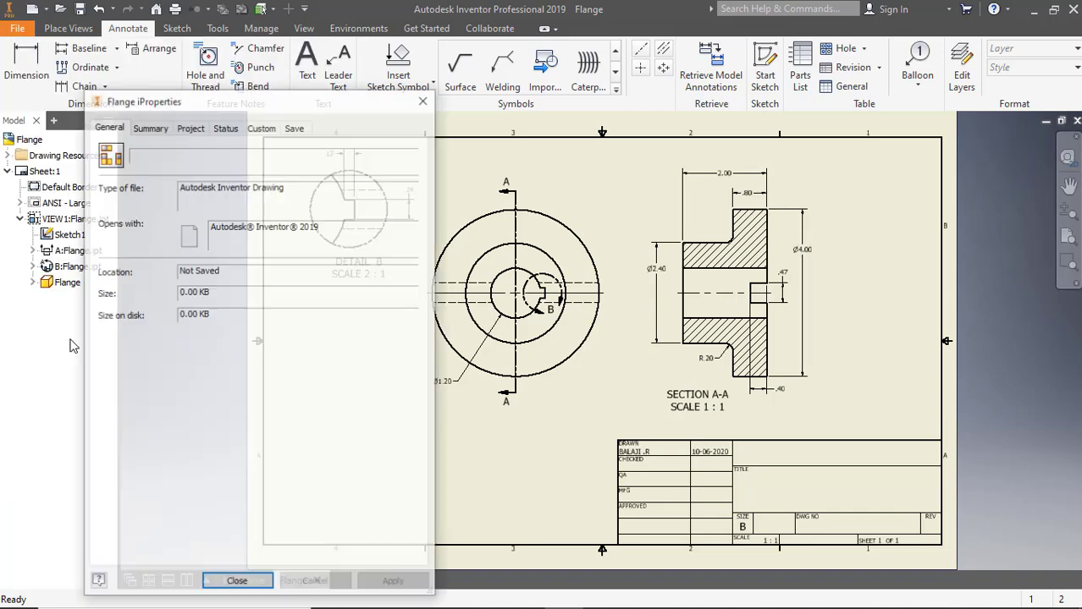
pyautogui.click(146, 133)
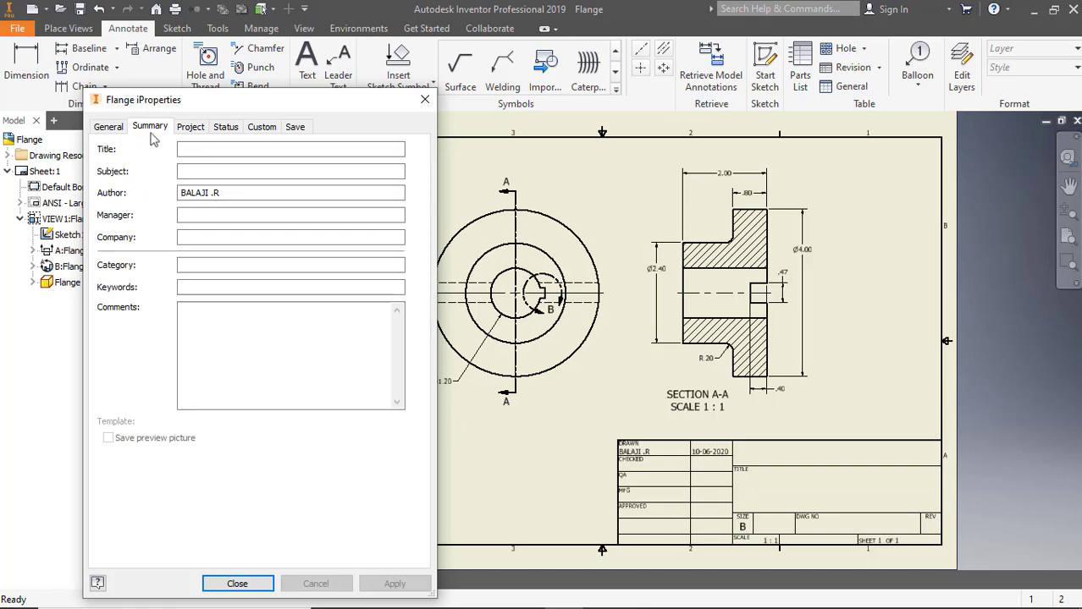
pyautogui.click(194, 150)
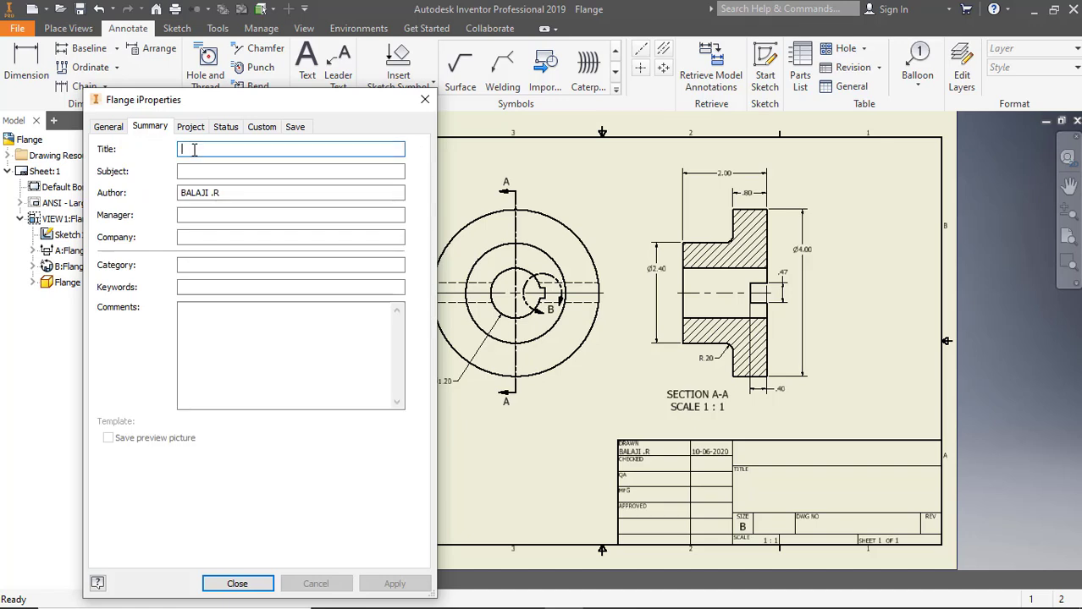
pyautogui.write('FLANGE')
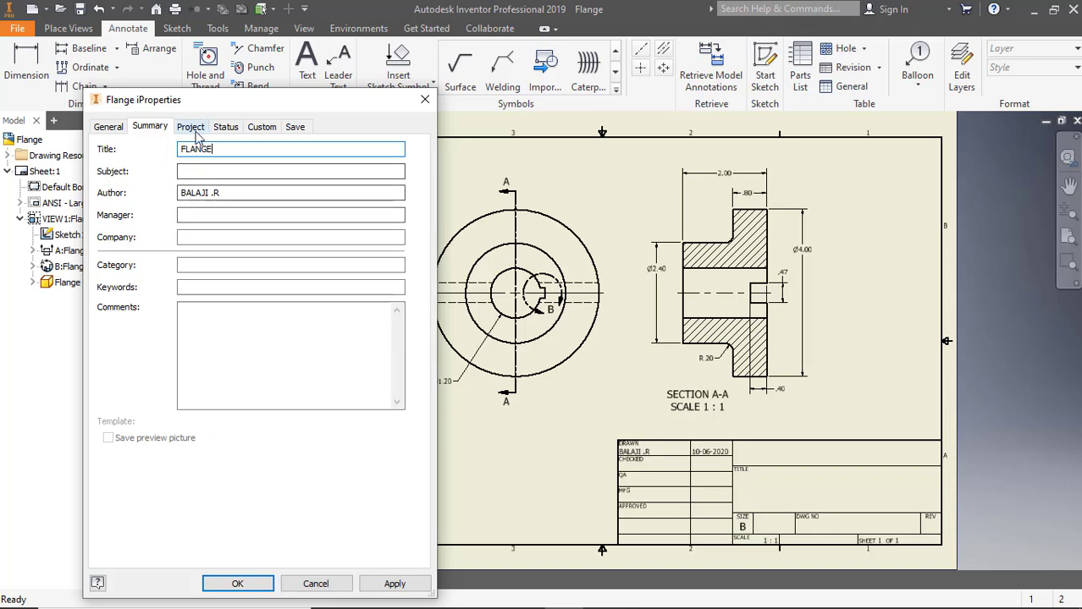
# Set Project part number 1 and revision number '-', then apply the property changes.
pyautogui.click(191, 127)
pyautogui.click(220, 195)
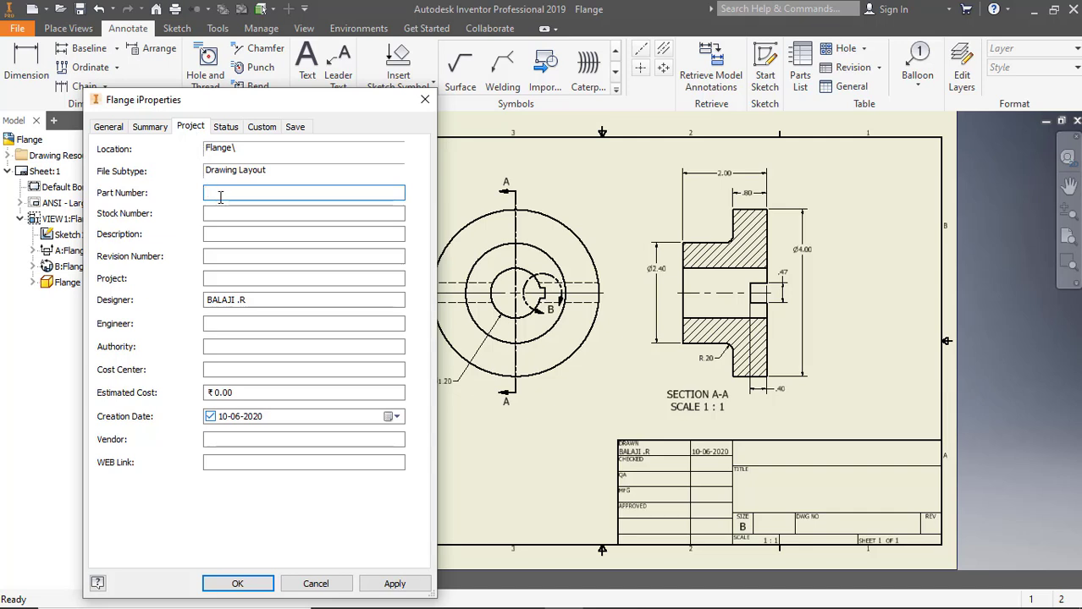
pyautogui.press('Tab')
pyautogui.press('Tab')
pyautogui.press('Tab')
pyautogui.write('-')
pyautogui.press('Tab')
pyautogui.press('Tab')
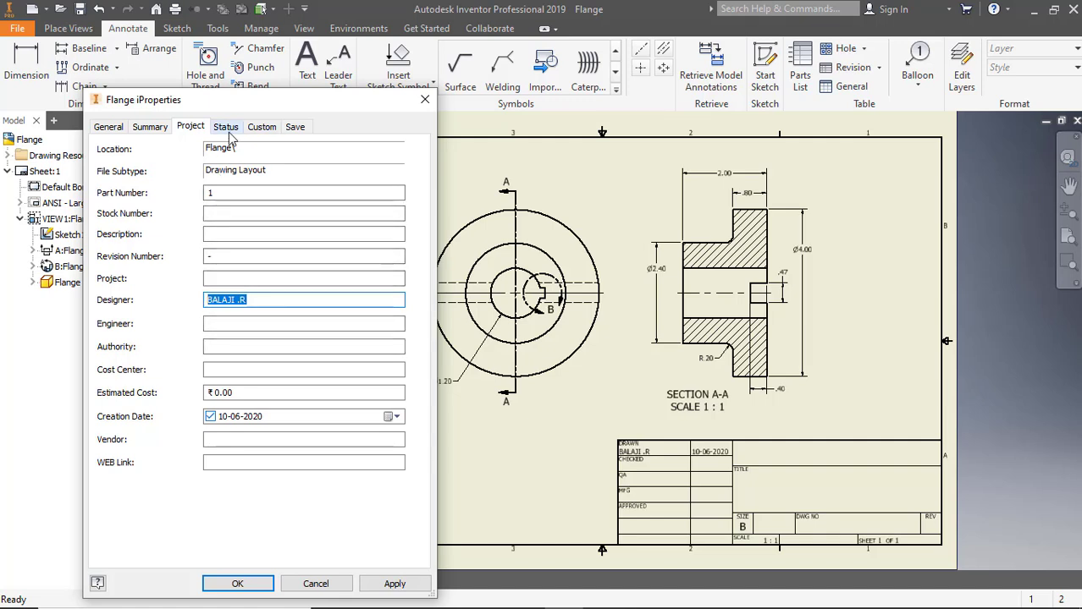
pyautogui.click(227, 128)
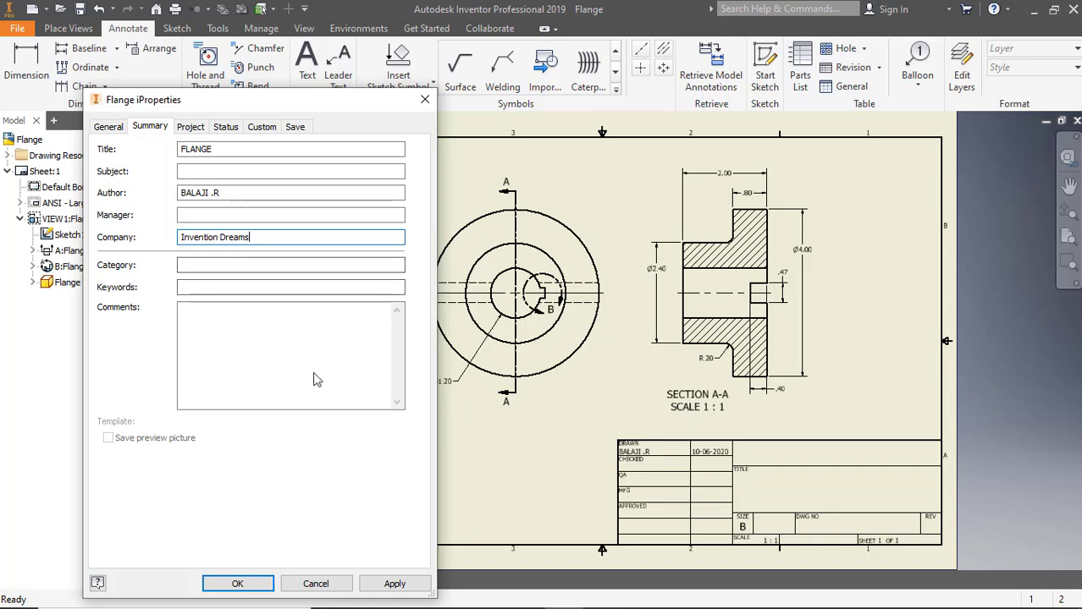
pyautogui.click(395, 584)
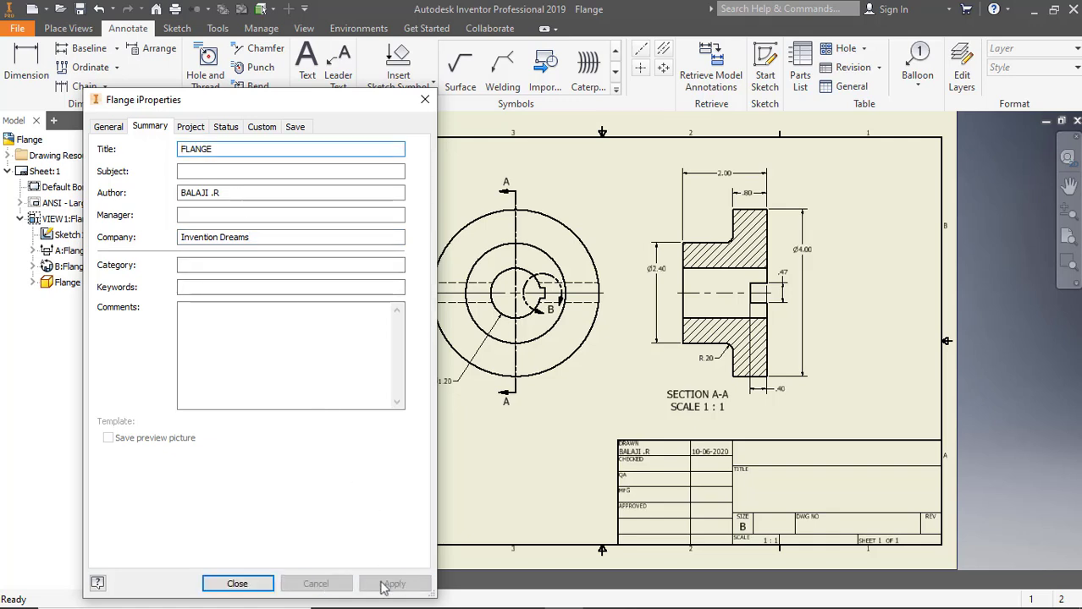
pyautogui.click(237, 584)
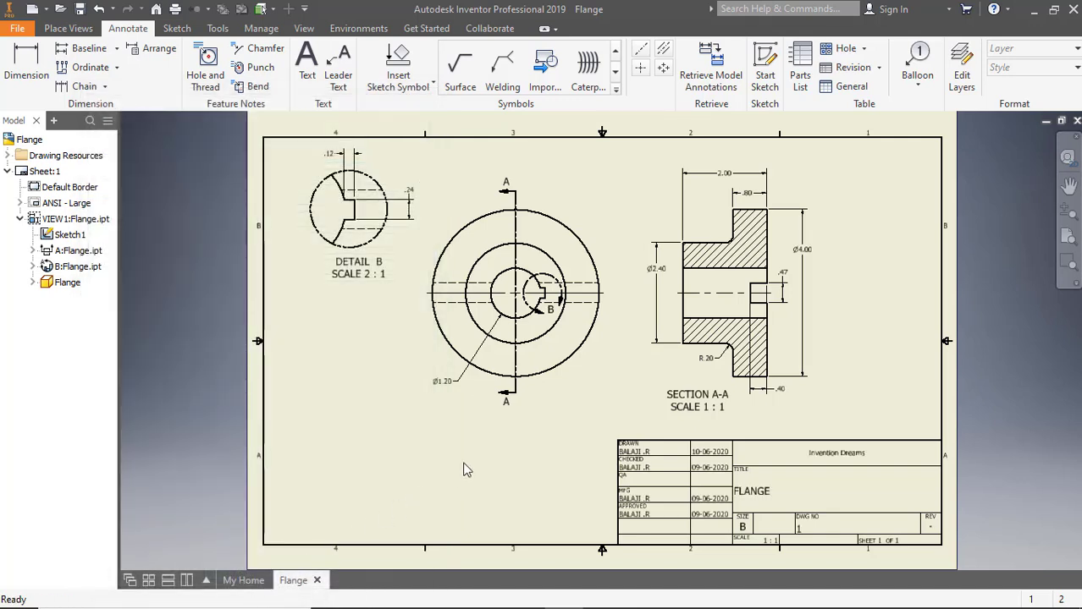
pyautogui.scroll(3, 464, 470)
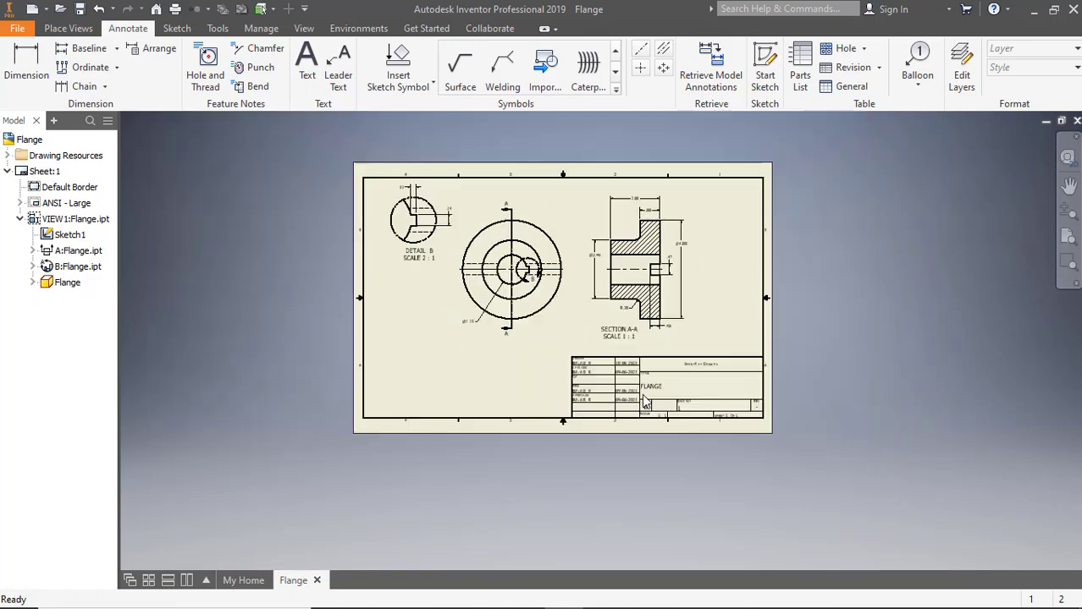
pyautogui.scroll(3, 641, 393)
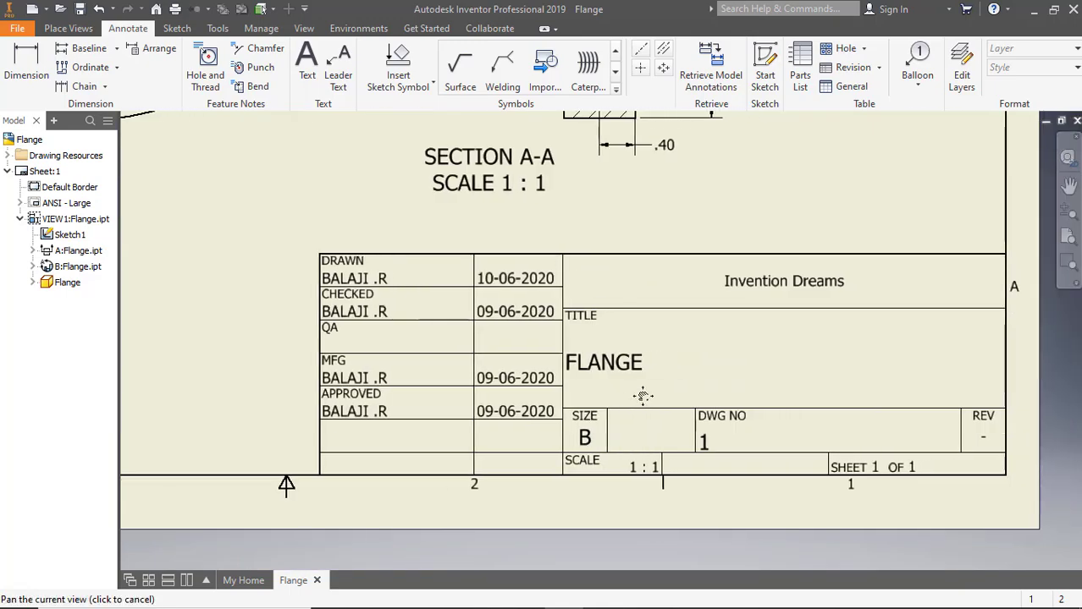
pyautogui.press('Home')
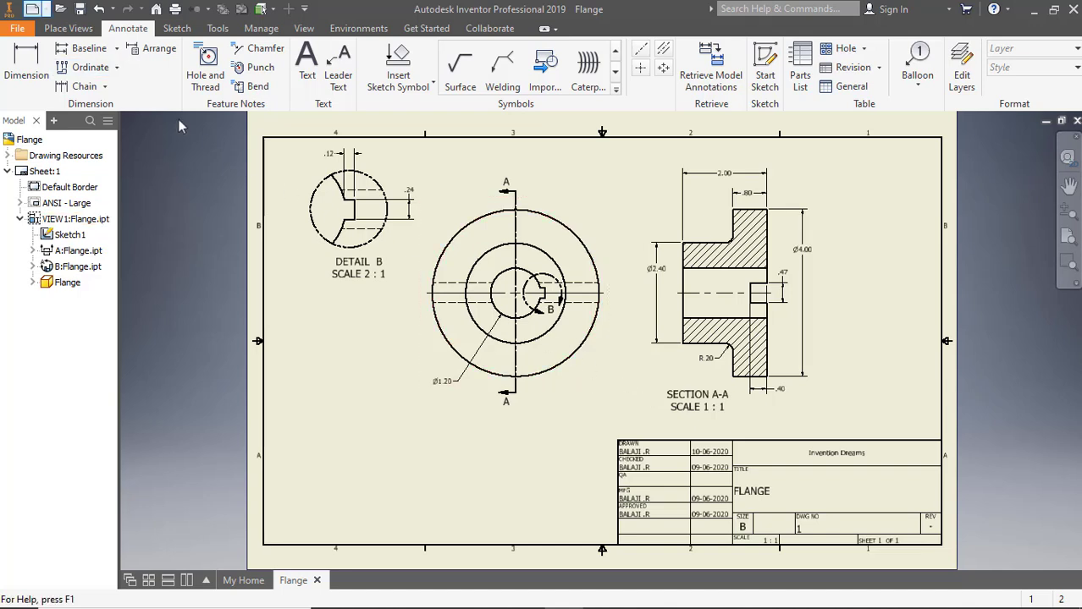
# Save the drawing as Flange.dwg in the Project For Learning folder, then close it.
pyautogui.click(15, 31)
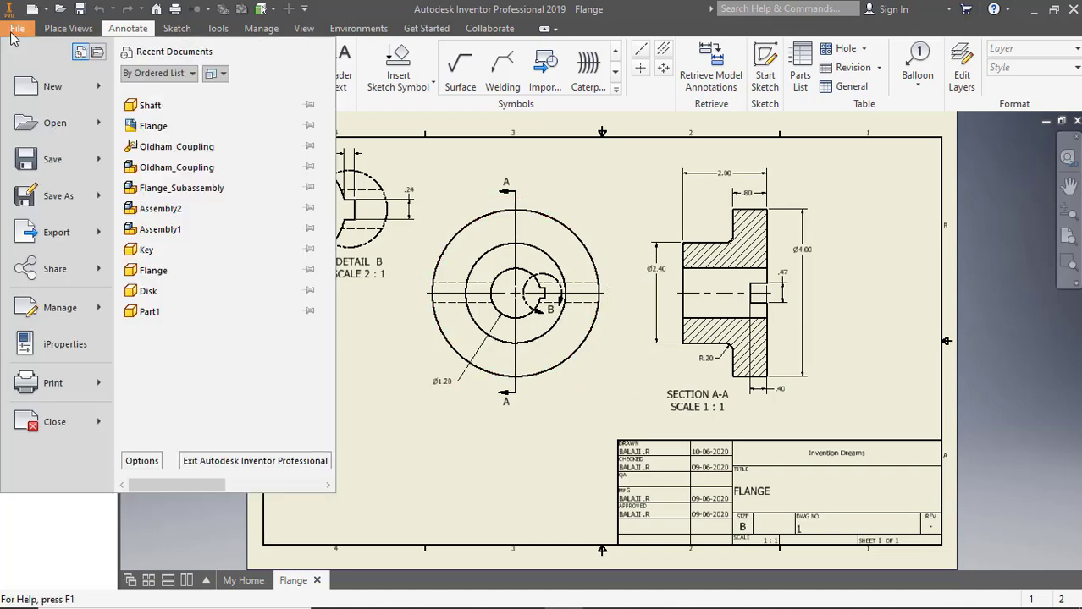
pyautogui.click(60, 202)
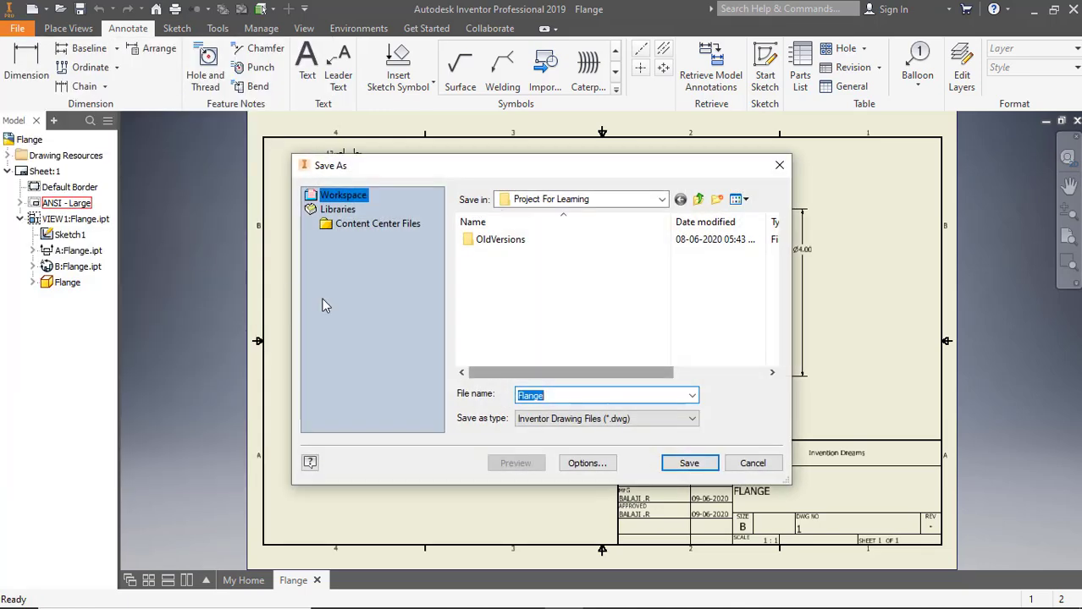
pyautogui.click(584, 395)
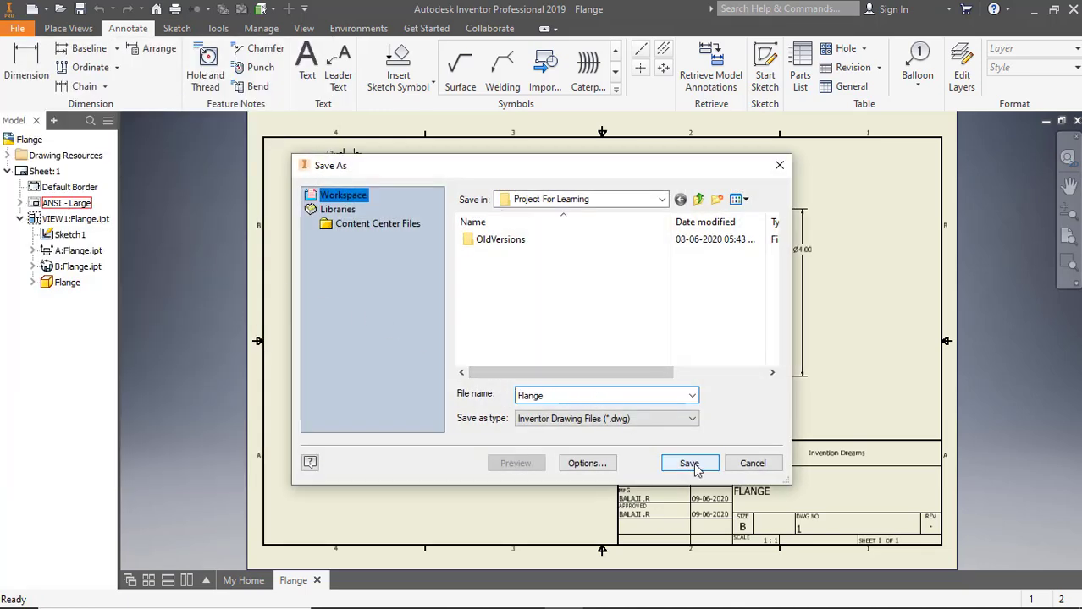
pyautogui.click(689, 463)
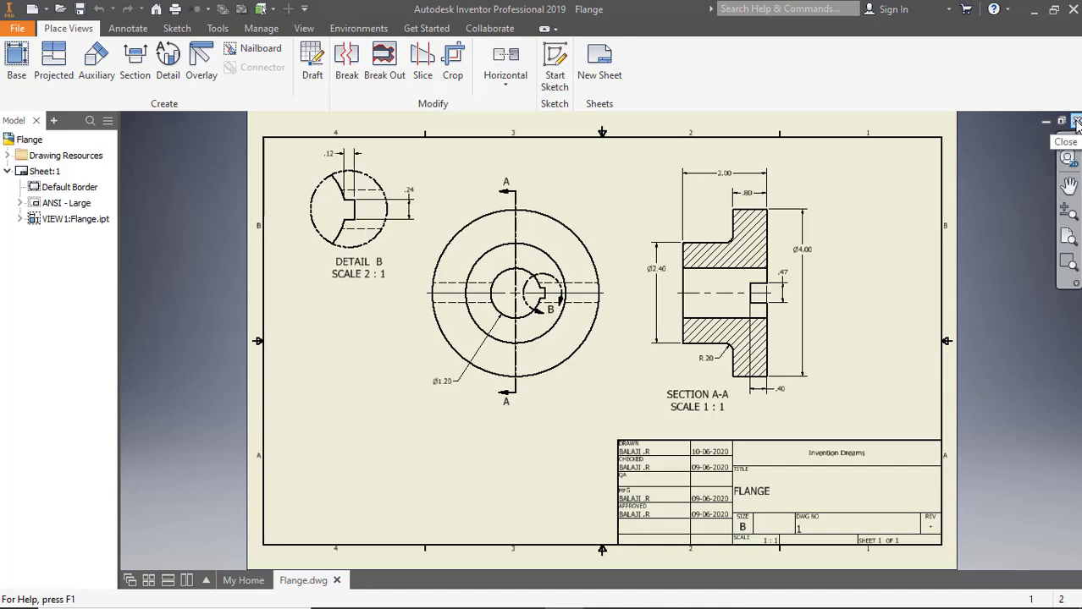
pyautogui.click(1076, 122)
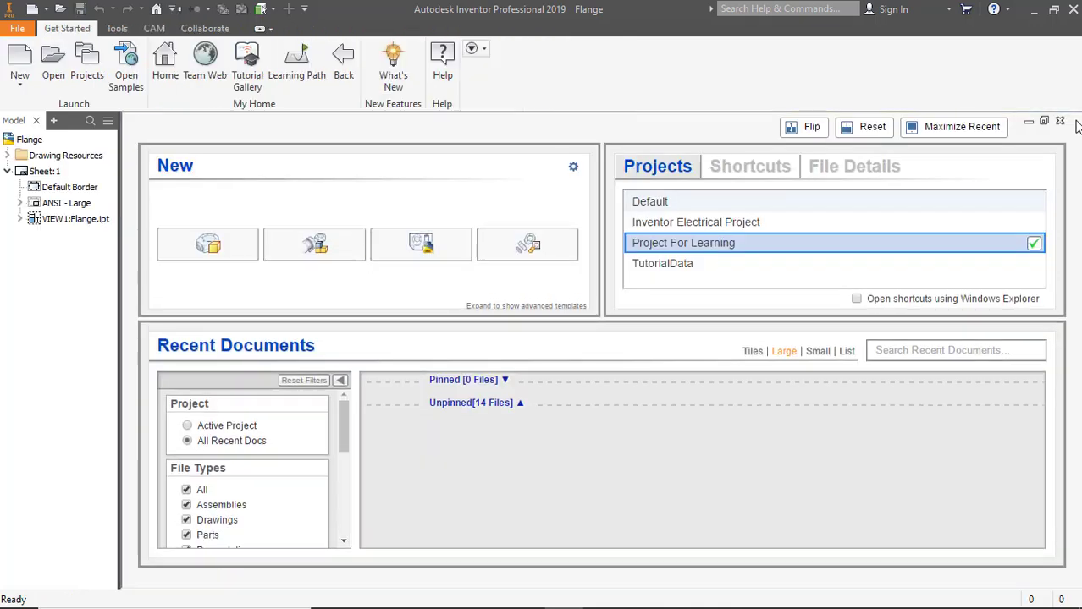